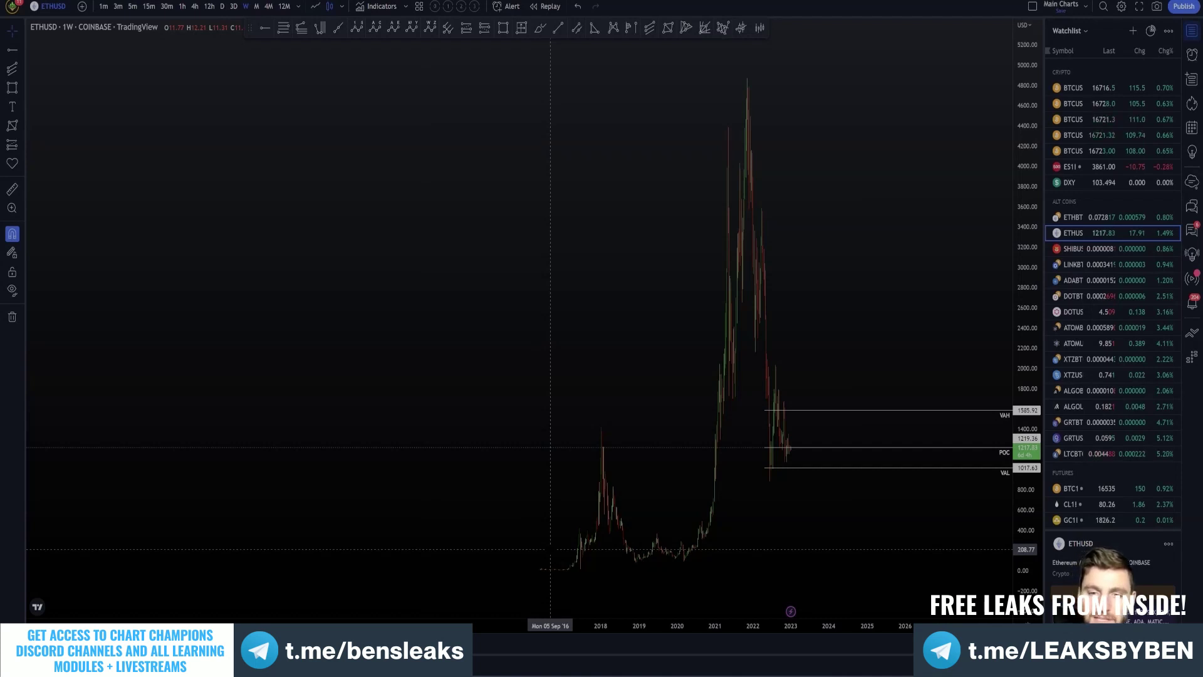
Step: Examine the long-term ETHUSD price history on the weekly Coinbase chart, from its earliest data to the newest candles
{"action": "scroll", "coordinate": [550, 549], "scroll_direction": "up", "scroll_amount": 4}
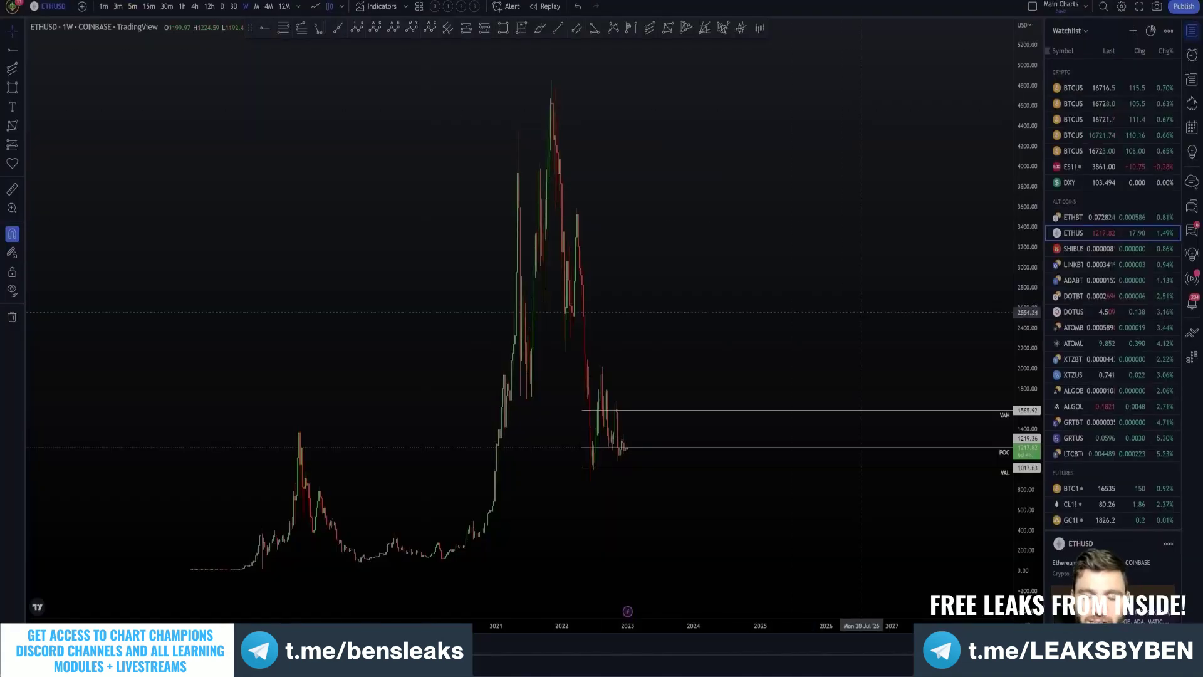
{"action": "scroll", "coordinate": [746, 332], "scroll_direction": "down", "scroll_amount": 3}
{"action": "left_click_drag", "start_coordinate": [652, 331], "coordinate": [787, 330]}
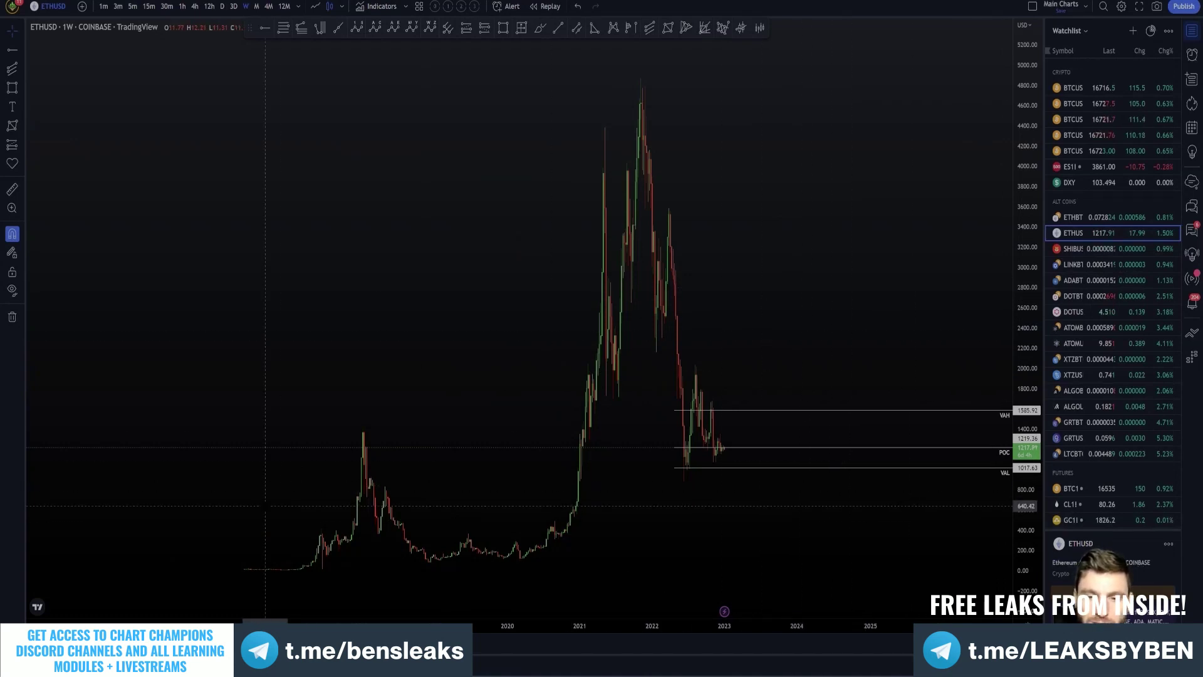
{"action": "scroll", "coordinate": [376, 438], "scroll_direction": "up", "scroll_amount": 1}
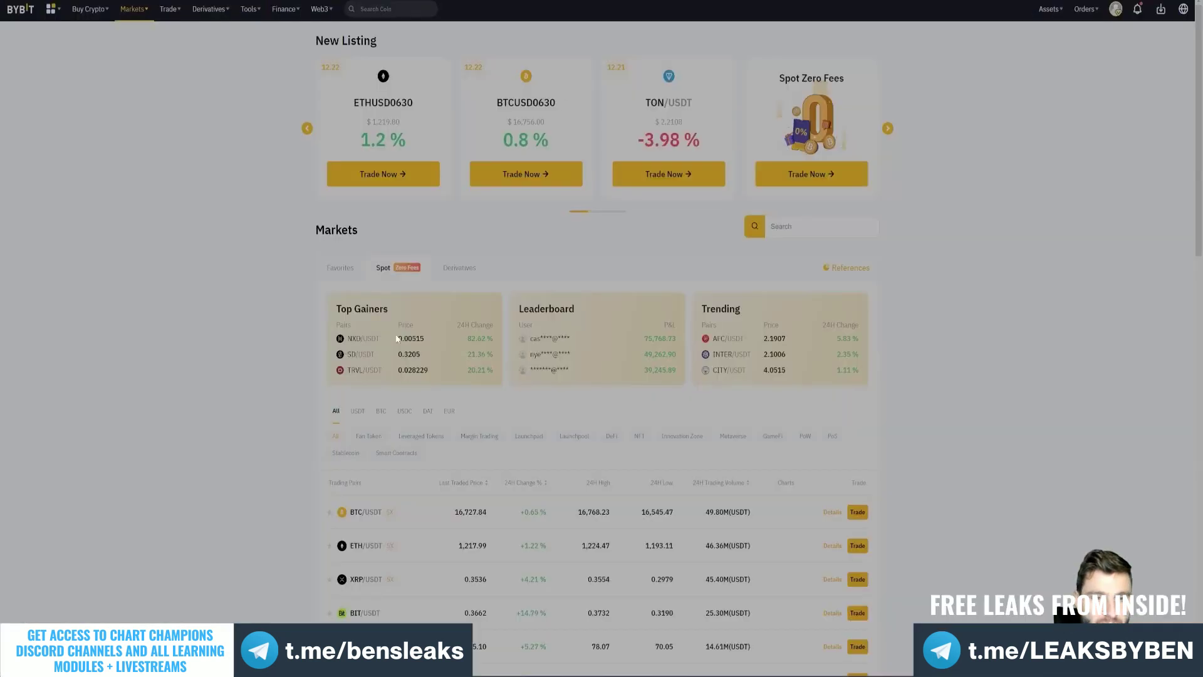
Step: Switch to the Bybit markets page and look through its list of spot trading pairs
{"action": "scroll", "coordinate": [222, 386], "scroll_direction": "down", "scroll_amount": 1}
{"action": "scroll", "coordinate": [221, 385], "scroll_direction": "down", "scroll_amount": 2}
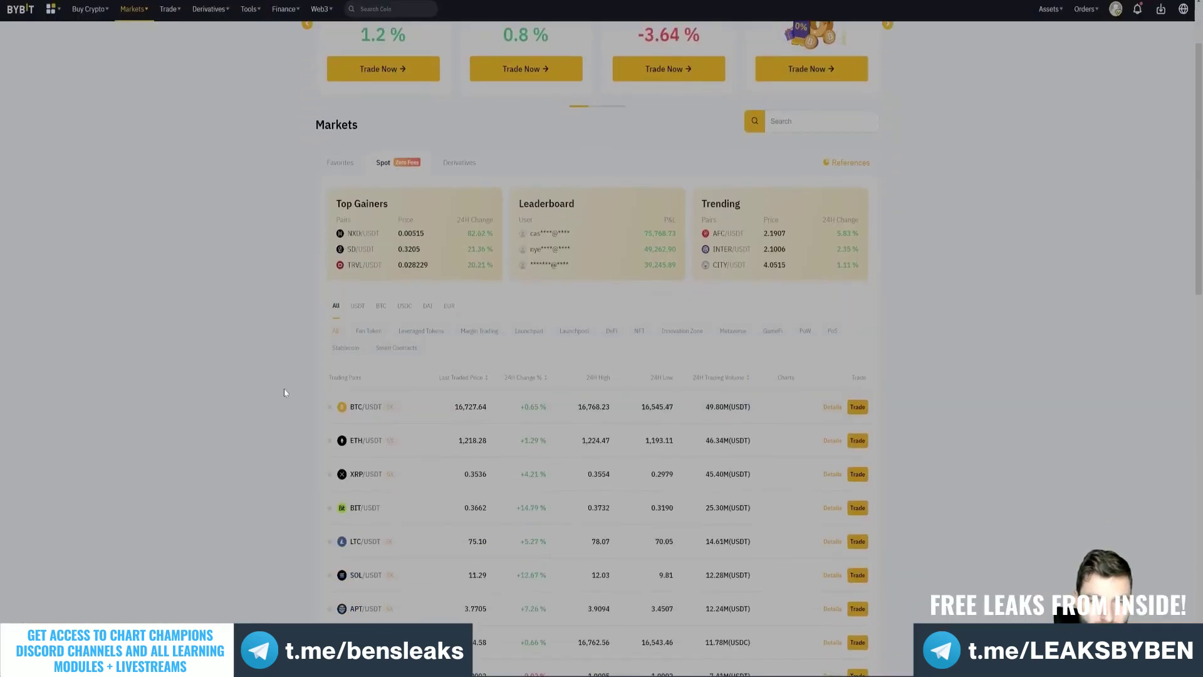
{"action": "scroll", "coordinate": [285, 393], "scroll_direction": "down", "scroll_amount": 1}
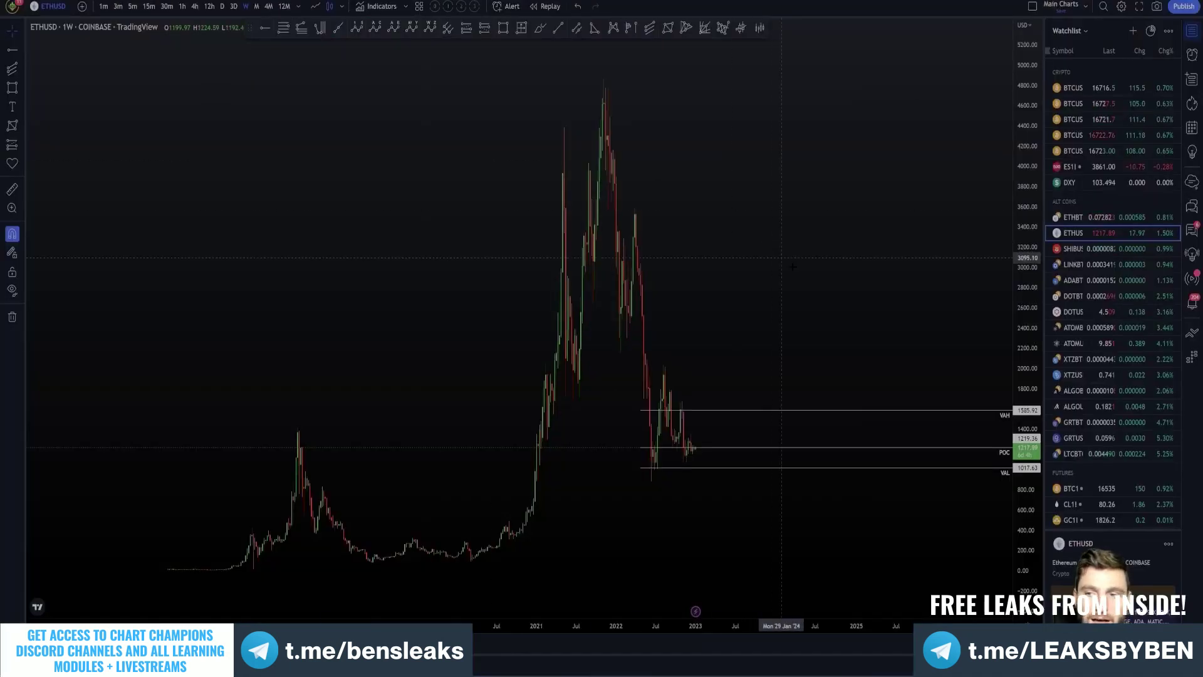
Step: Return to the TradingView chart and view ETHUSD's price action of recent months on the 4-hour timeframe
{"action": "scroll", "coordinate": [623, 445], "scroll_direction": "down", "scroll_amount": 2}
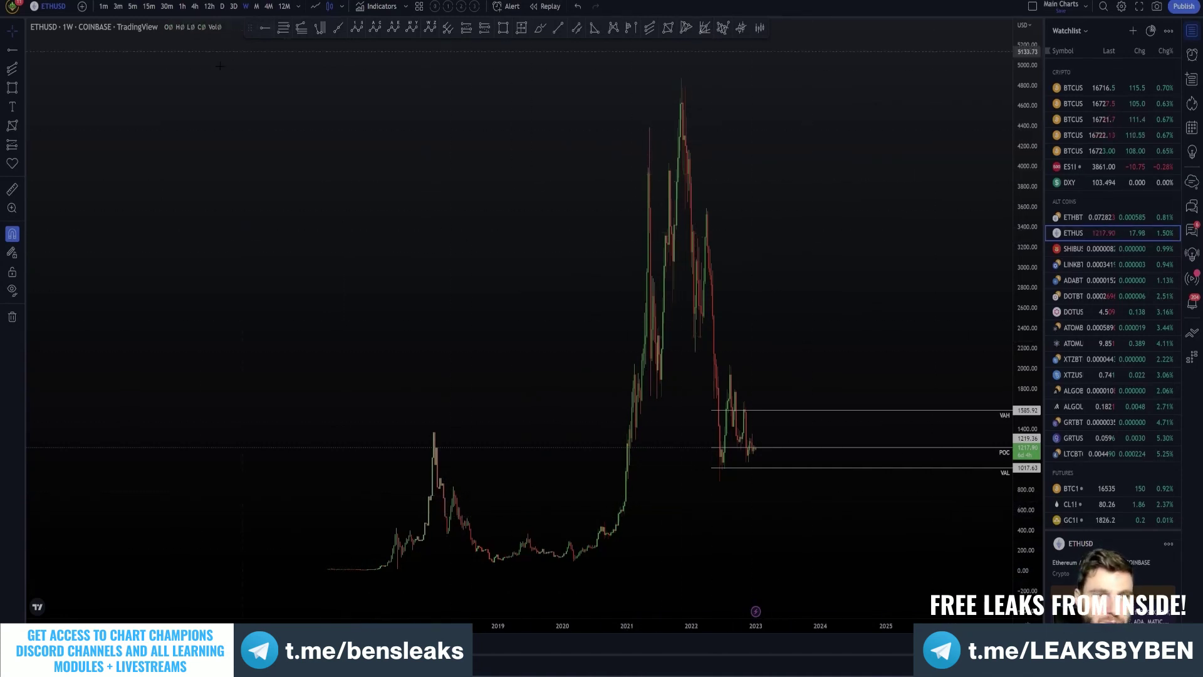
{"action": "left_click", "coordinate": [194, 6]}
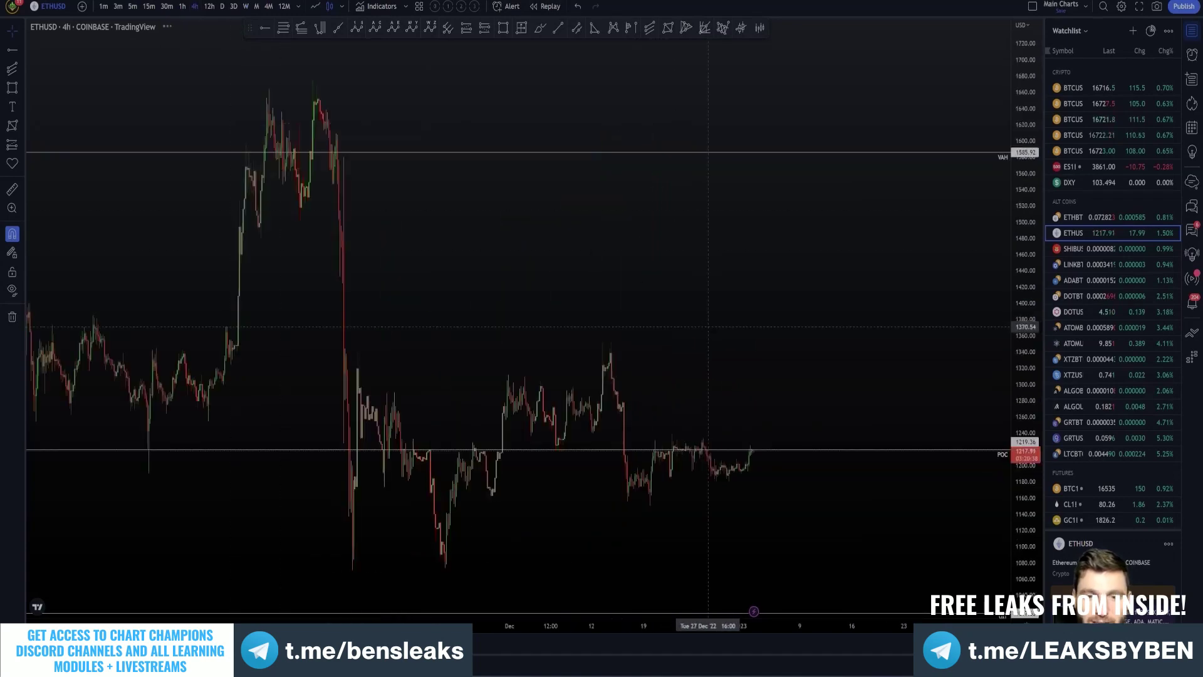
{"action": "scroll", "coordinate": [831, 424], "scroll_direction": "down", "scroll_amount": 5}
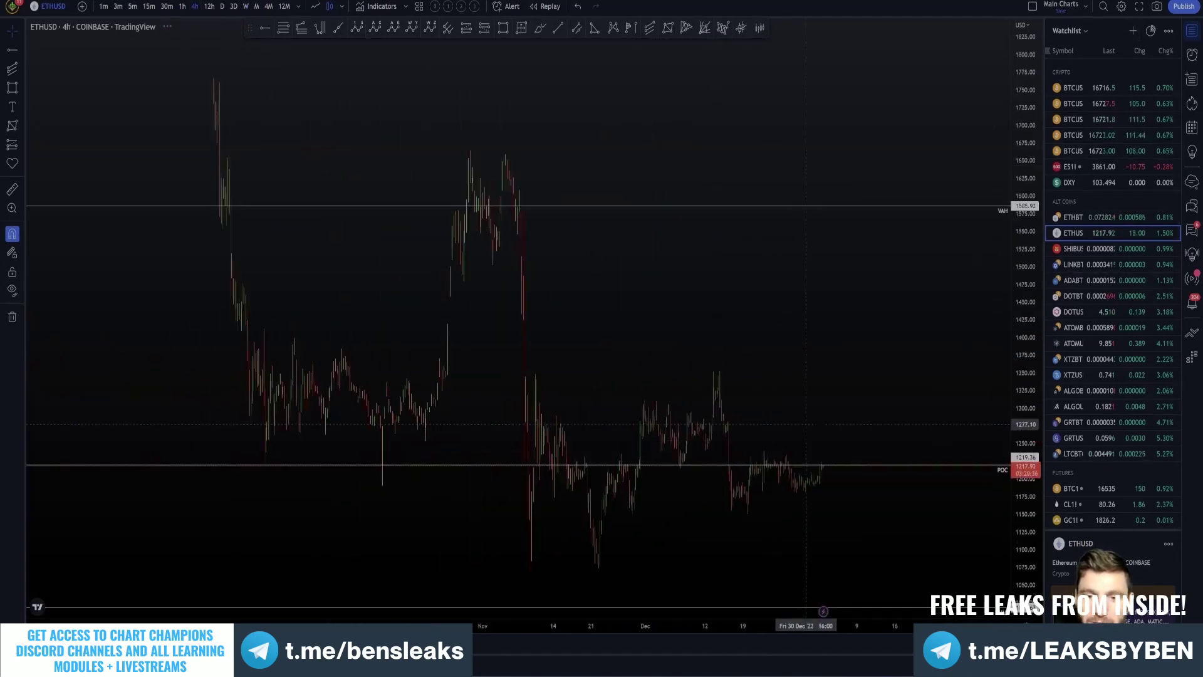
{"action": "scroll", "coordinate": [831, 423], "scroll_direction": "down", "scroll_amount": 3}
Step: Switch ETHUSD to the daily timeframe and review how far back its Coinbase price history reaches
{"action": "left_click", "coordinate": [221, 6]}
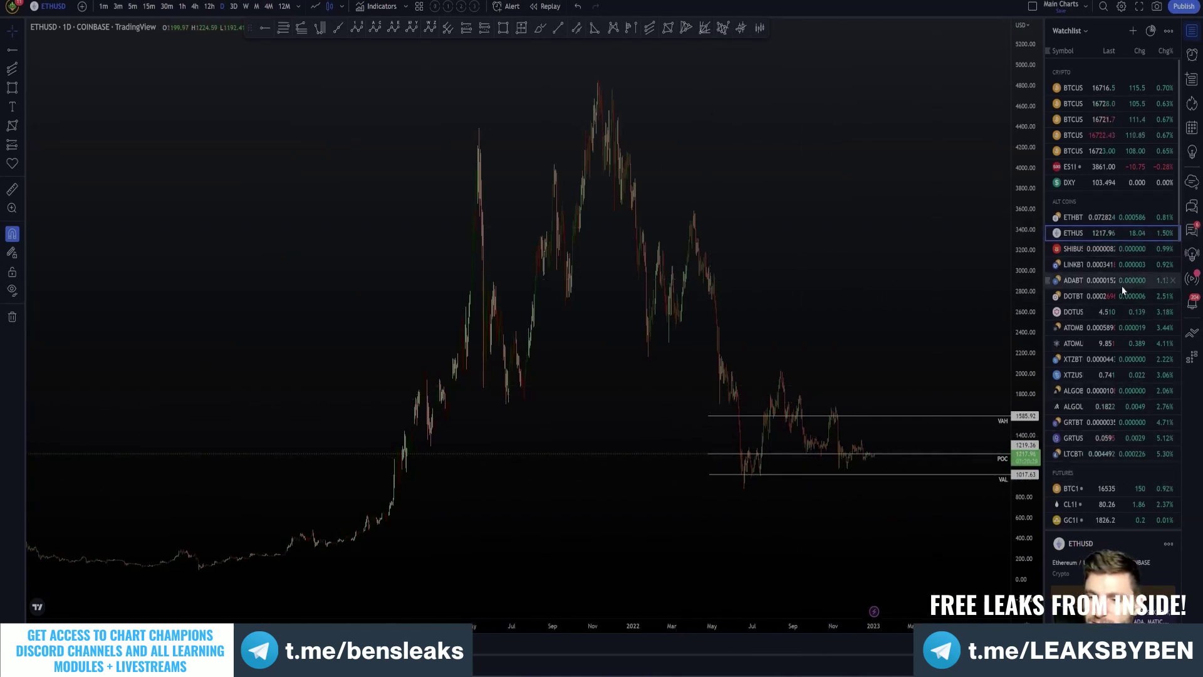
{"action": "scroll", "coordinate": [752, 342], "scroll_direction": "down", "scroll_amount": 5}
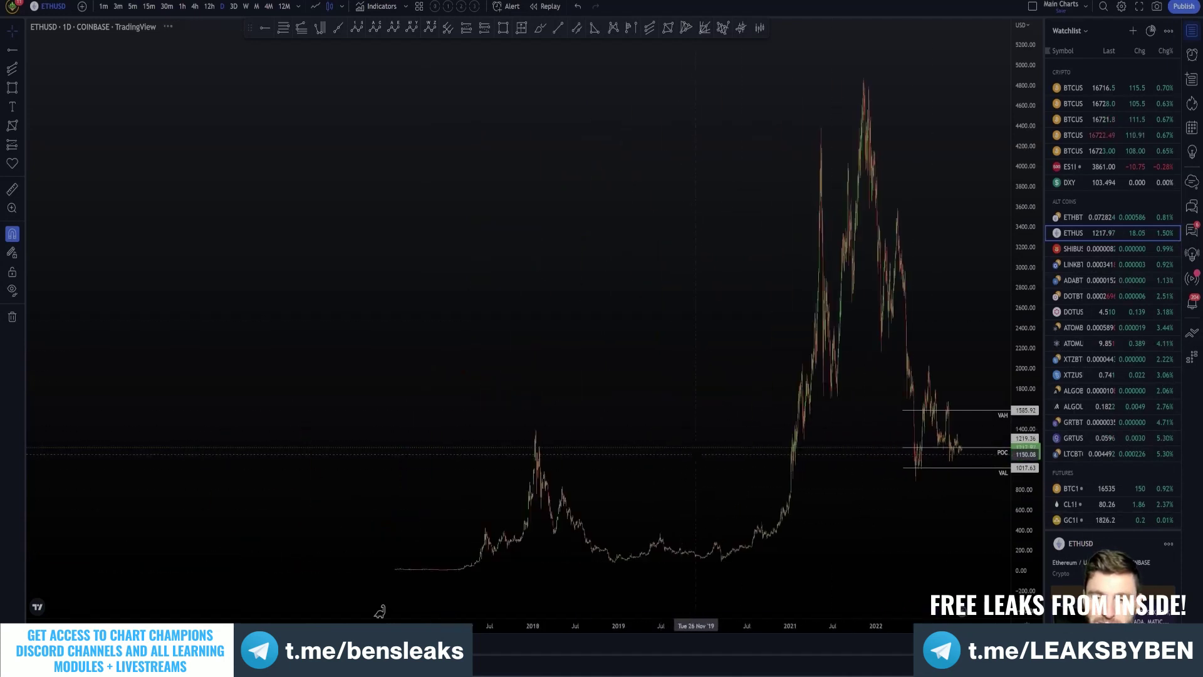
{"action": "scroll", "coordinate": [666, 451], "scroll_direction": "up", "scroll_amount": 5}
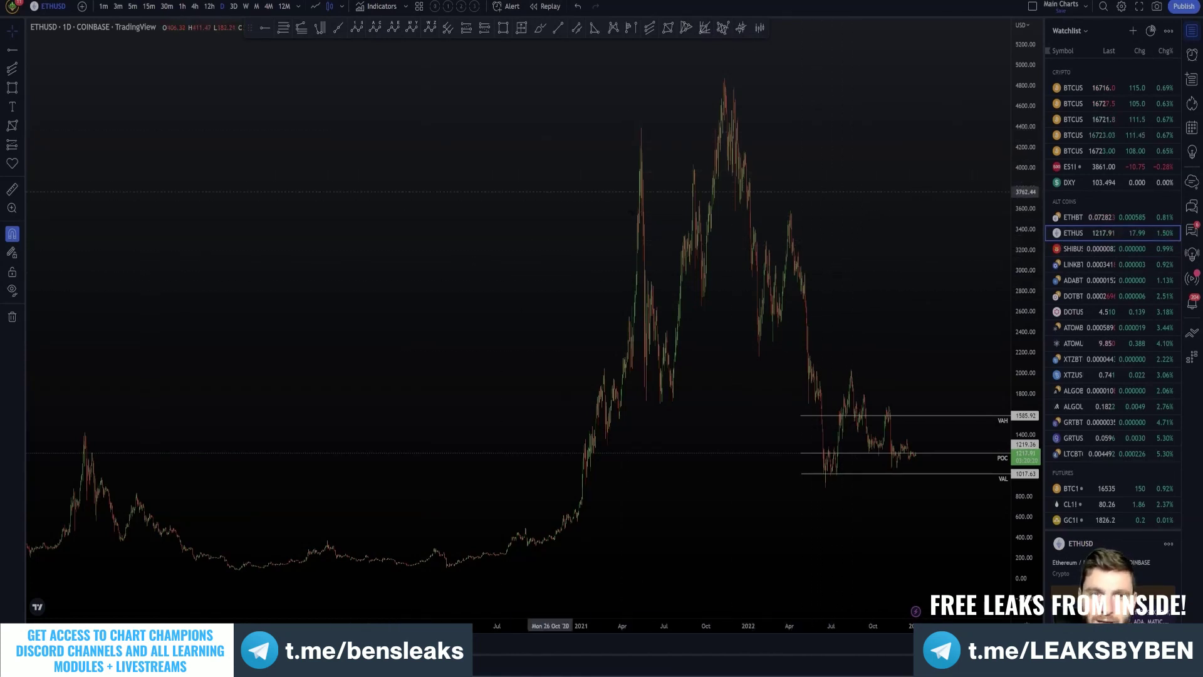
Step: Compare ETHUSD around its VAH, POC and VAL levels on the 4-hour and 3-day timeframes
{"action": "left_click", "coordinate": [196, 6]}
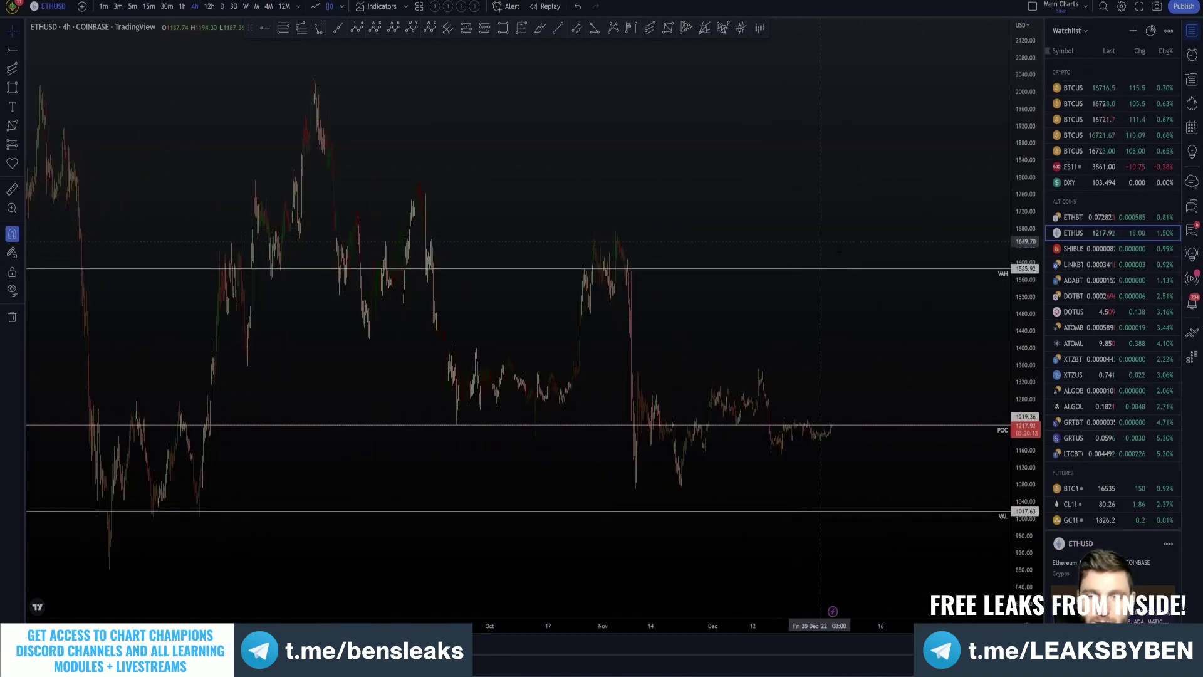
{"action": "left_click", "coordinate": [233, 8]}
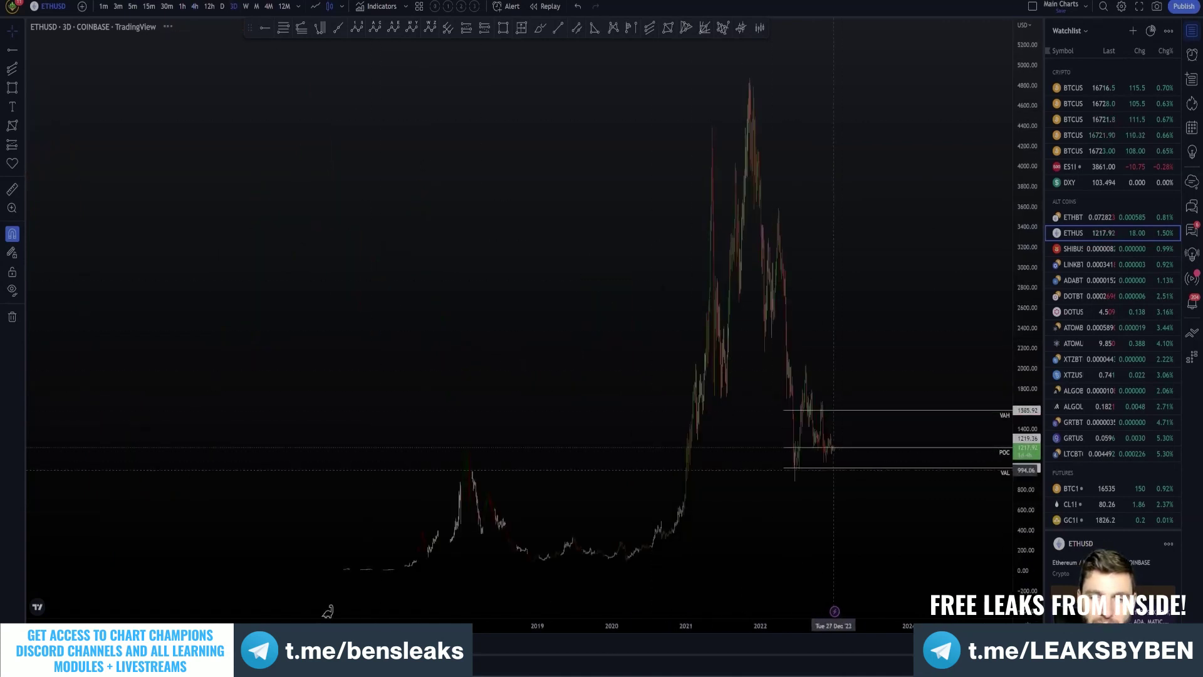
{"action": "scroll", "coordinate": [376, 556], "scroll_direction": "up", "scroll_amount": 3}
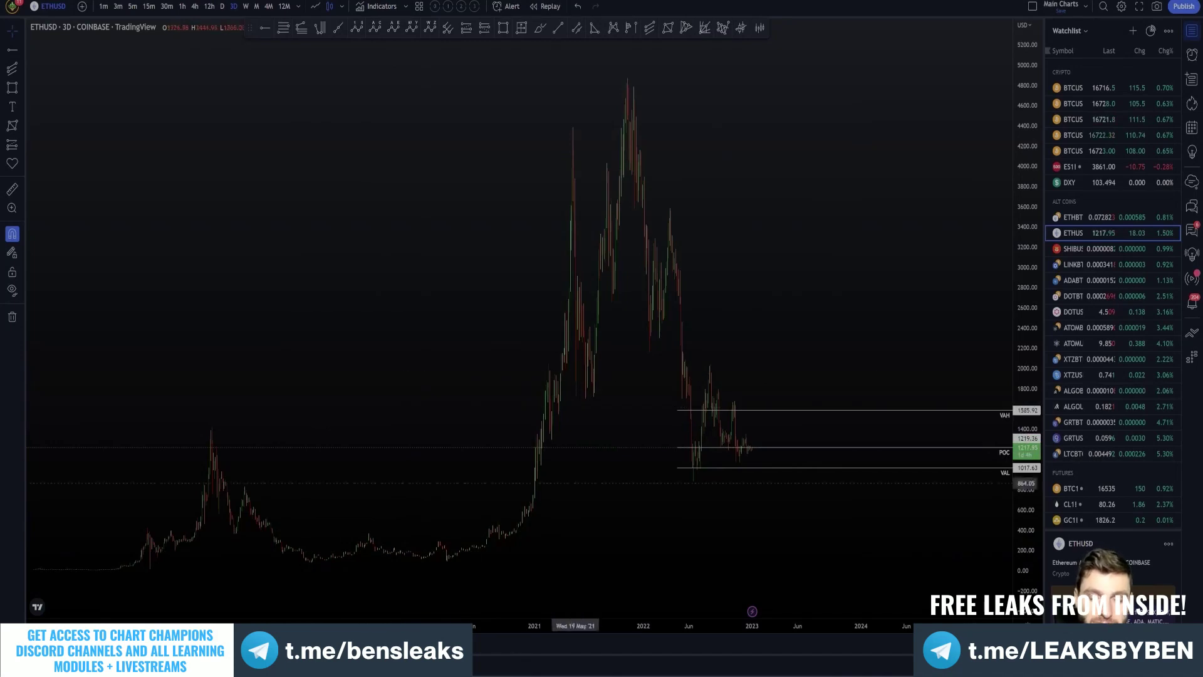
Step: Switch to the PowerPoint questions deck and show slide 7 with the question about DOT and ATOM
{"action": "mouse_move", "coordinate": [667, 665]}
{"action": "left_click", "coordinate": [718, 636]}
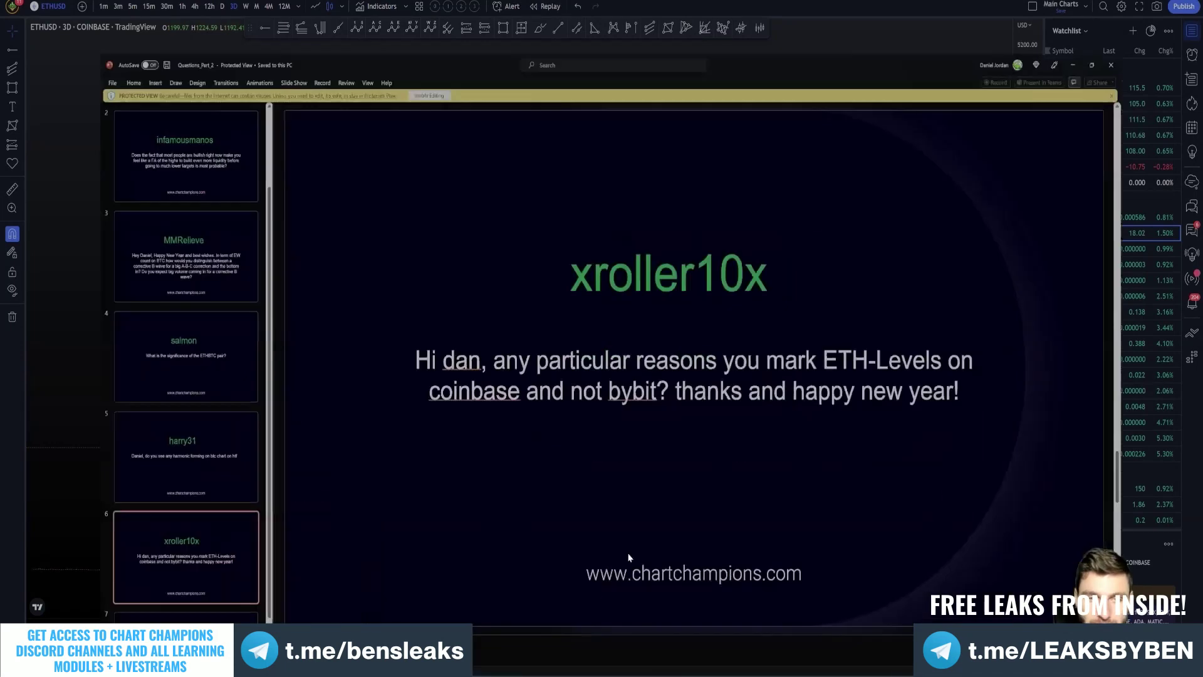
{"action": "scroll", "coordinate": [127, 559], "scroll_direction": "down", "scroll_amount": 1}
{"action": "left_click", "coordinate": [130, 551]}
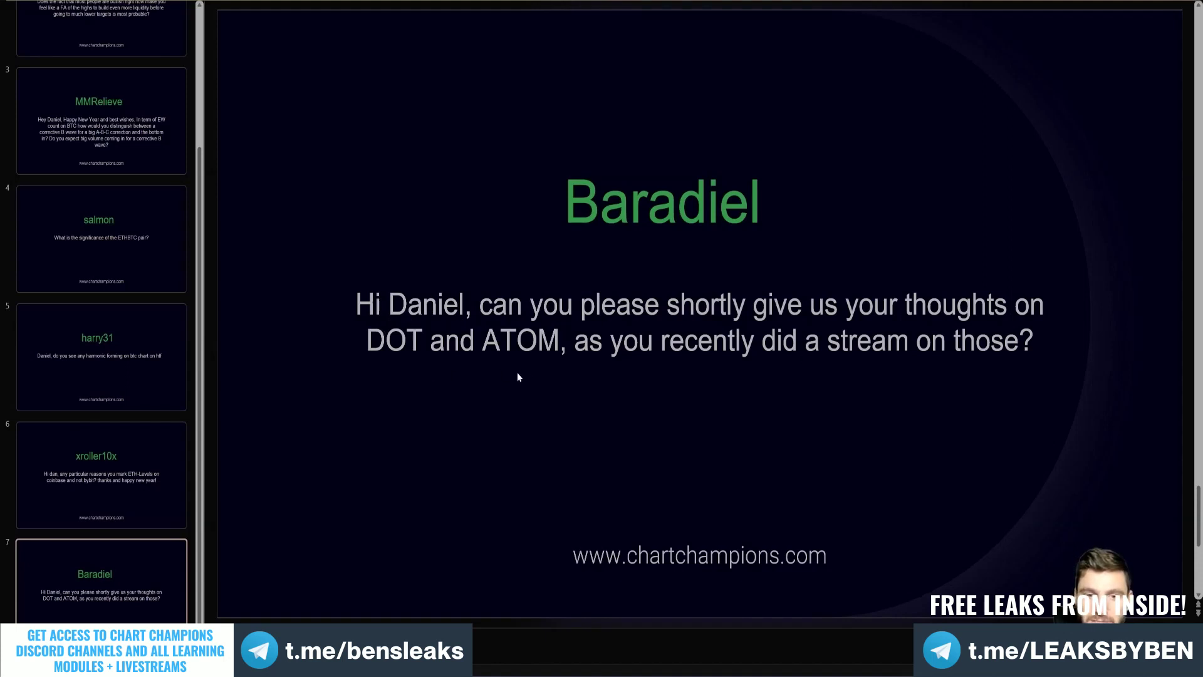
Step: Go back to the TradingView chart and view ETHUSD around its POC level on the 1-hour timeframe
{"action": "left_click", "coordinate": [627, 629]}
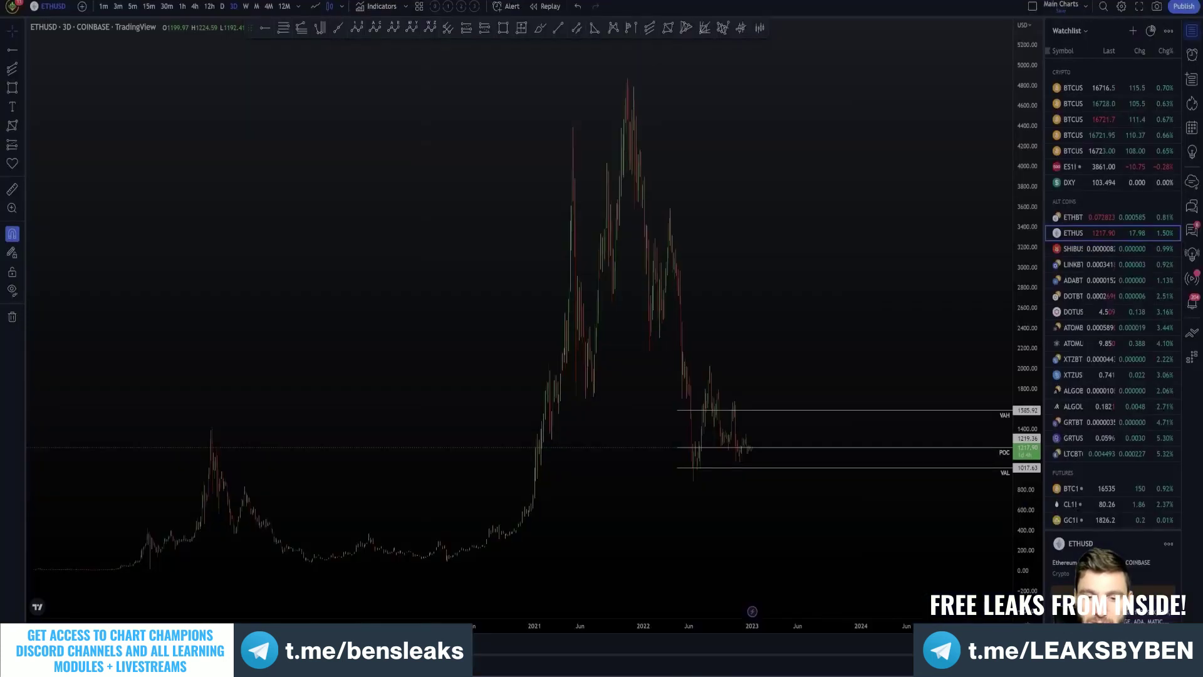
{"action": "left_click", "coordinate": [183, 7]}
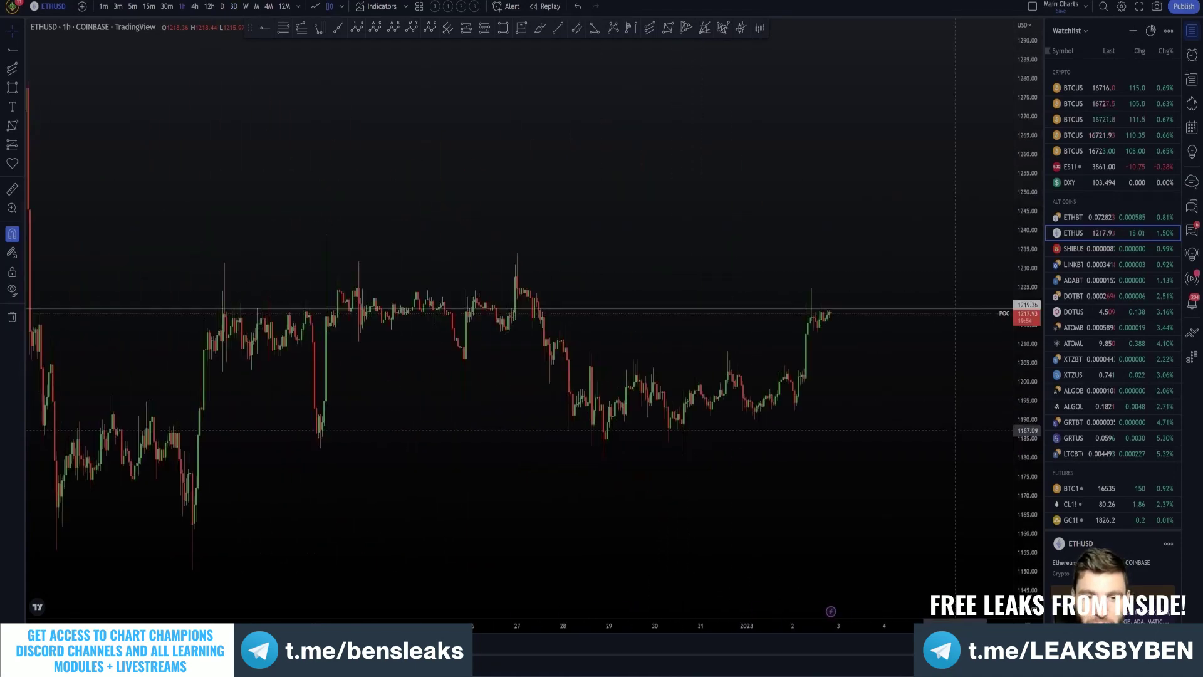
{"action": "left_click_drag", "start_coordinate": [955, 430], "coordinate": [848, 430]}
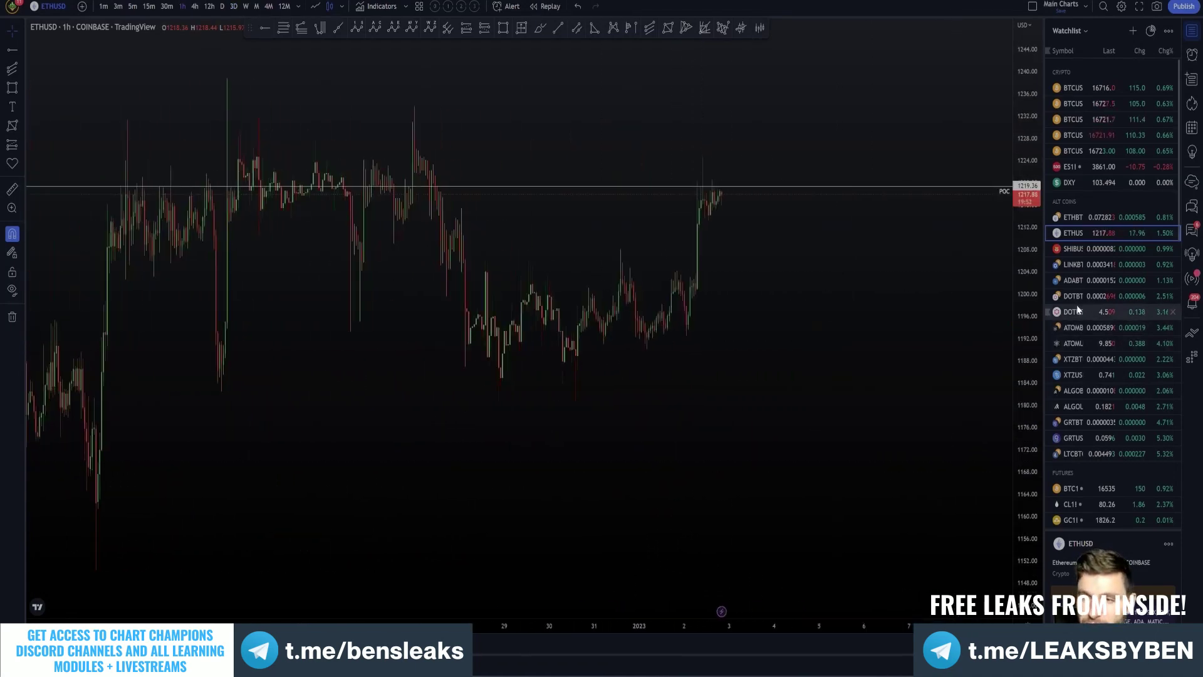
Step: Open the DOTBTC chart from the watchlist and view its recent decline on the 4-hour timeframe
{"action": "left_click", "coordinate": [1072, 296]}
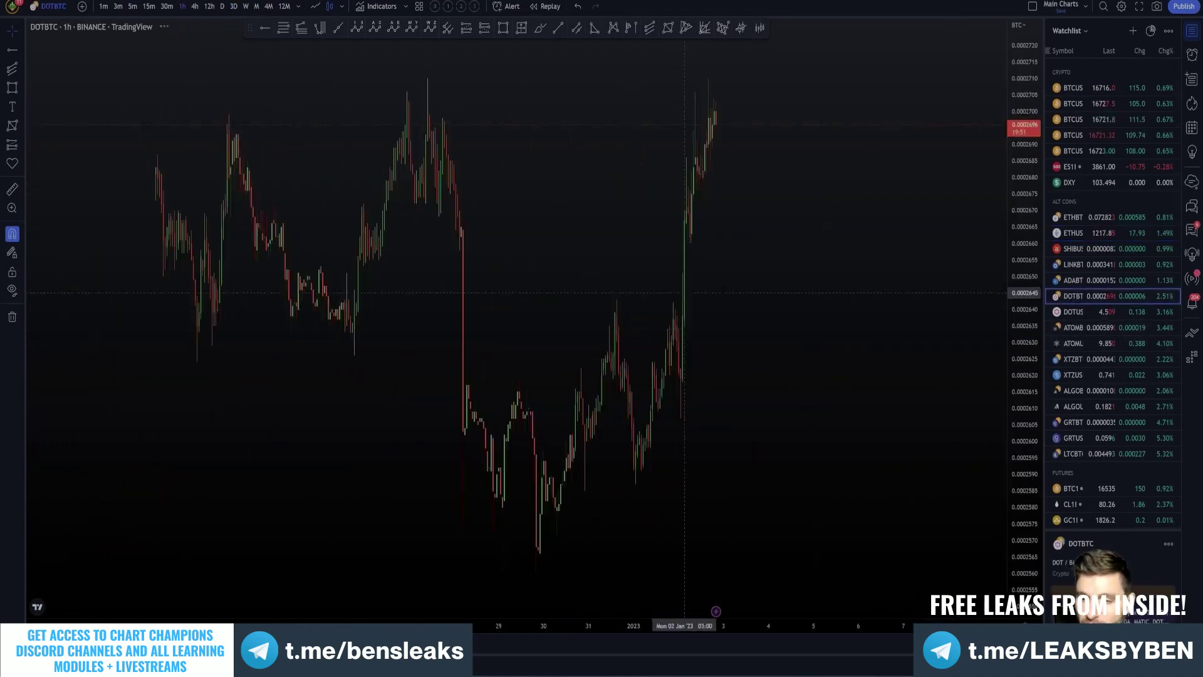
{"action": "left_click", "coordinate": [195, 6]}
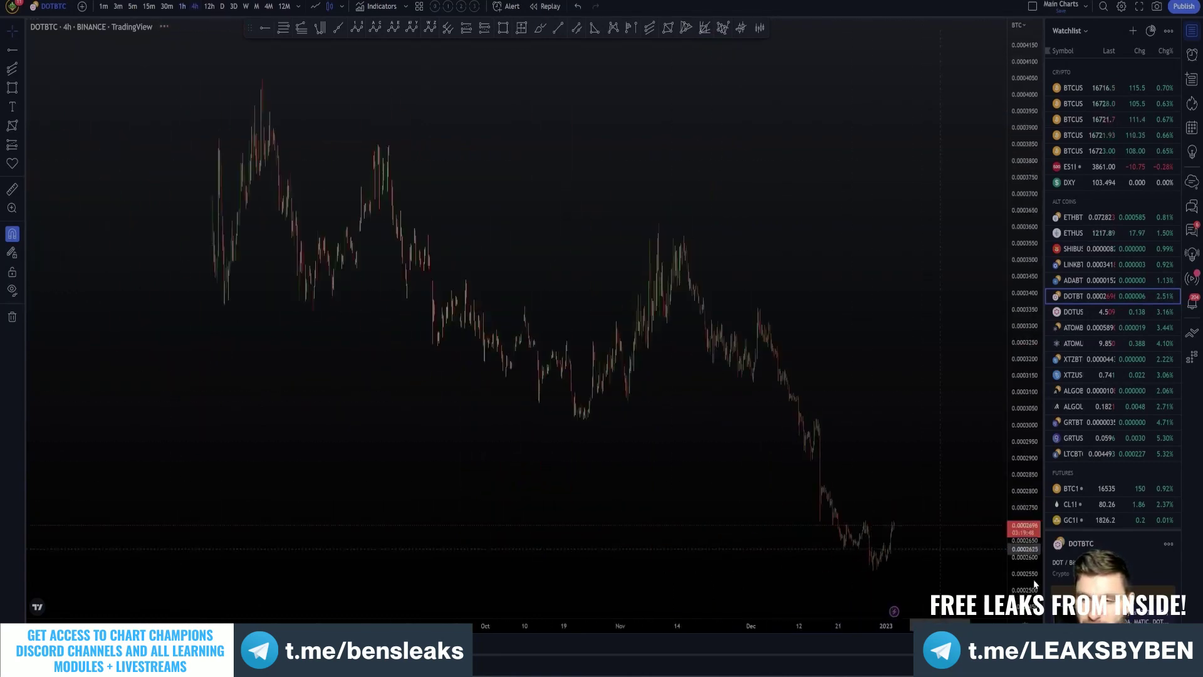
{"action": "scroll", "coordinate": [939, 438], "scroll_direction": "up", "scroll_amount": 5}
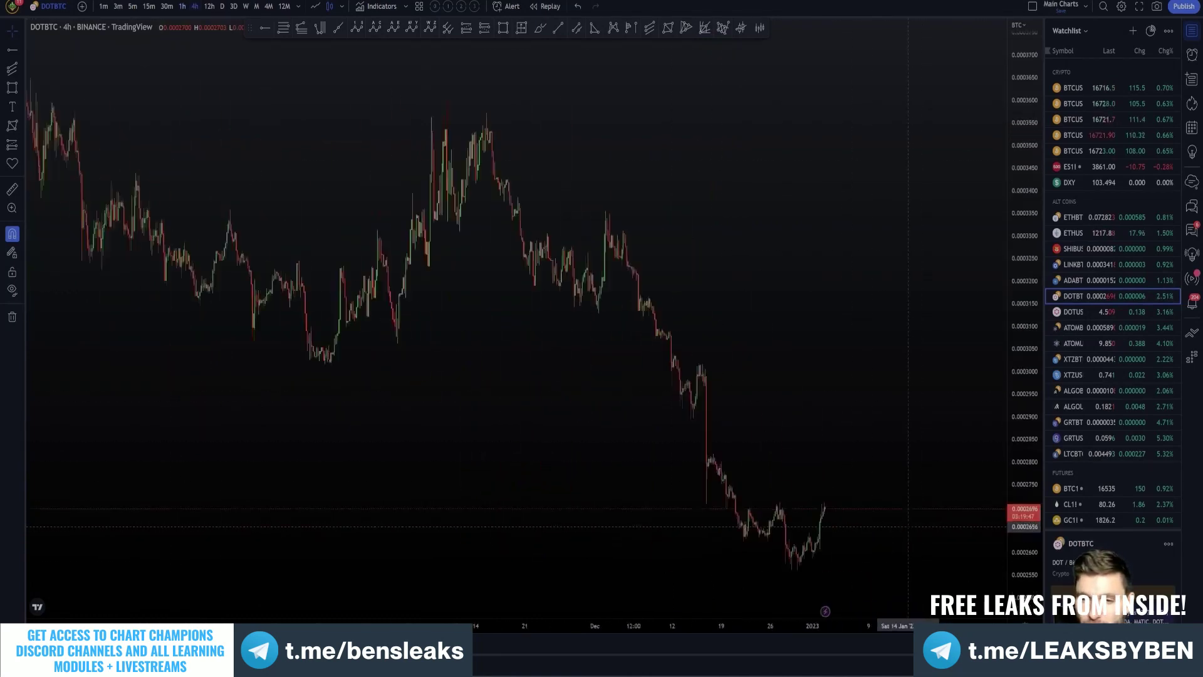
Step: Switch DOTBTC to the daily timeframe and bring the latest candles and the Target line into focus
{"action": "left_click", "coordinate": [223, 7]}
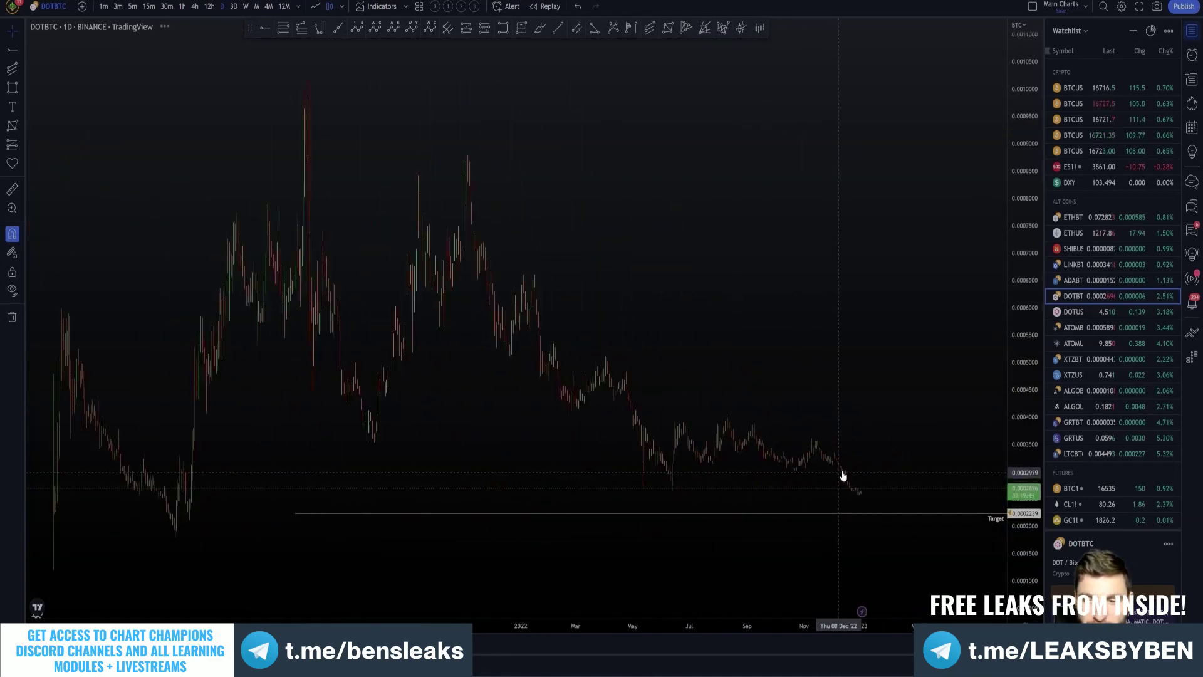
{"action": "scroll", "coordinate": [892, 438], "scroll_direction": "down", "scroll_amount": 2}
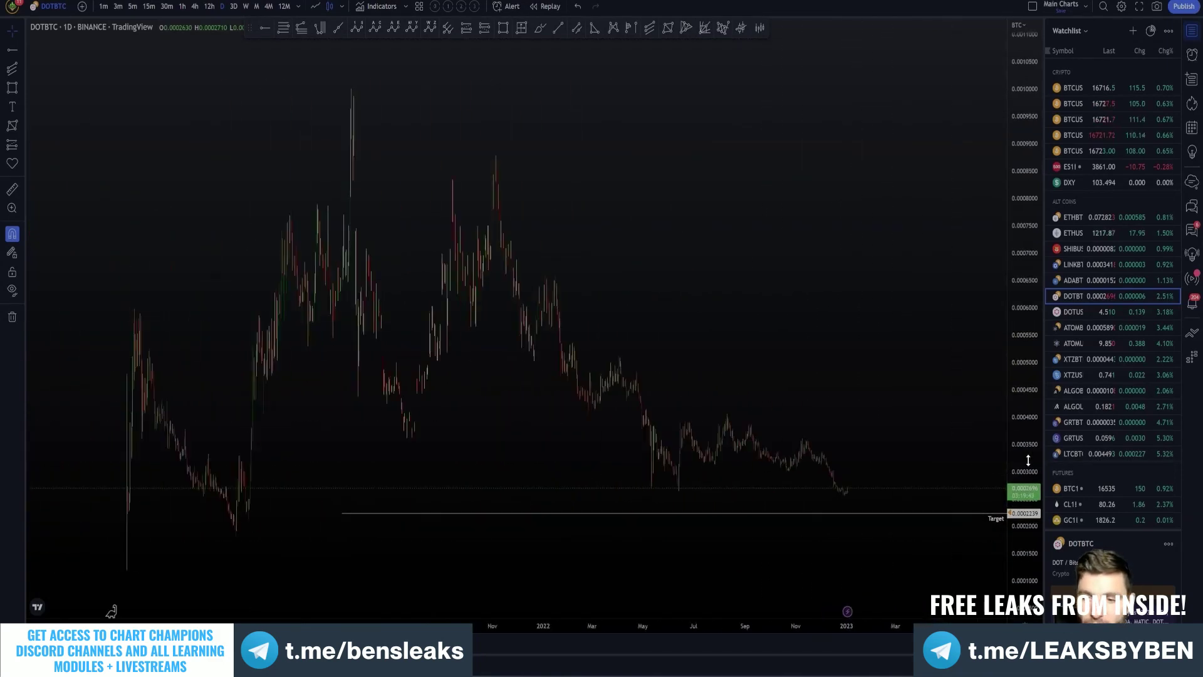
{"action": "left_click_drag", "start_coordinate": [879, 265], "coordinate": [783, 110]}
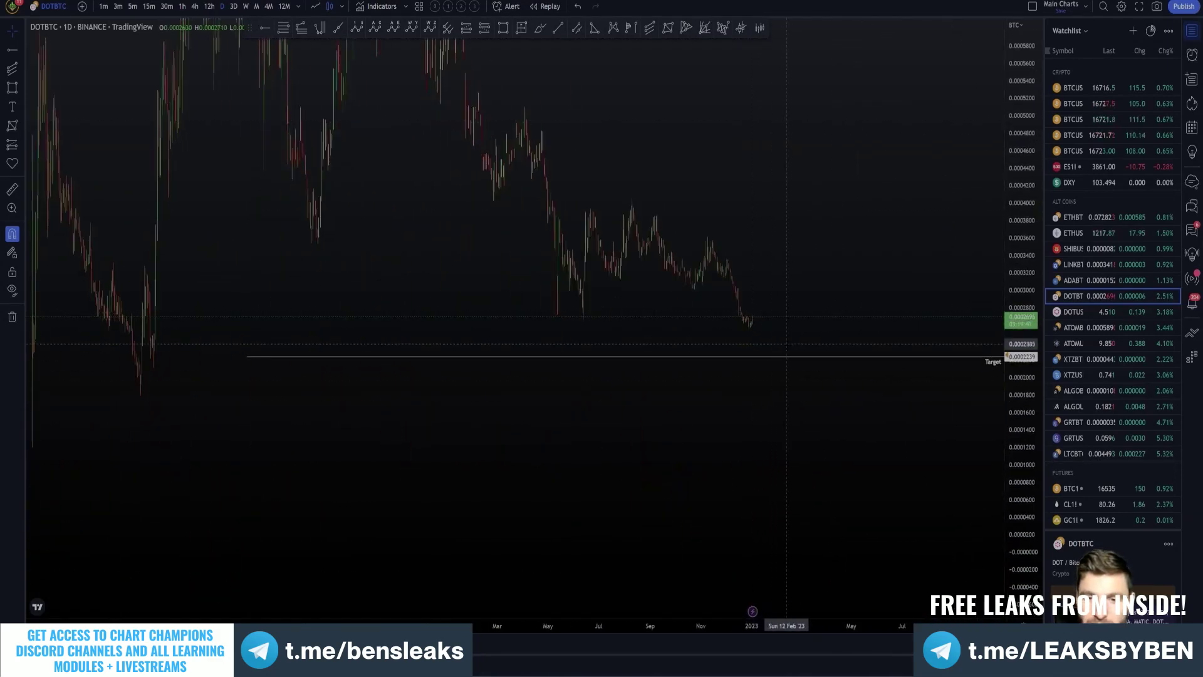
{"action": "left_click_drag", "start_coordinate": [790, 281], "coordinate": [806, 326]}
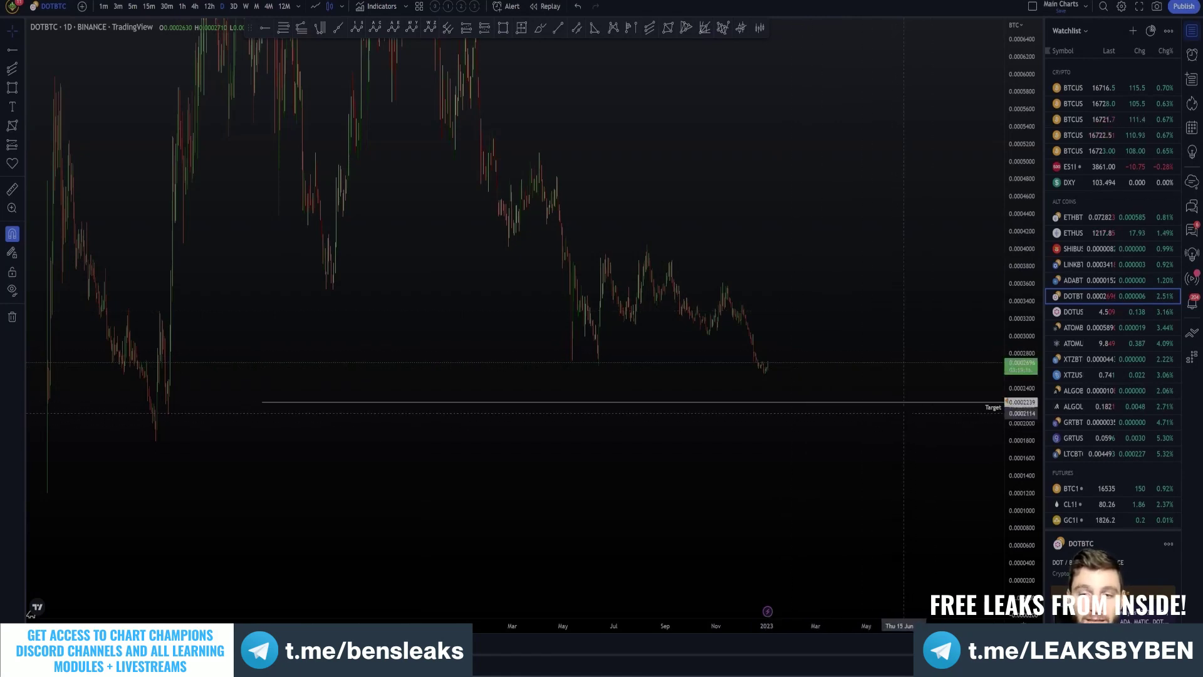
Step: Inspect DOTBTC's latest daily candles up close and compare them with the pair's full price history
{"action": "scroll", "coordinate": [846, 401], "scroll_direction": "up", "scroll_amount": 5}
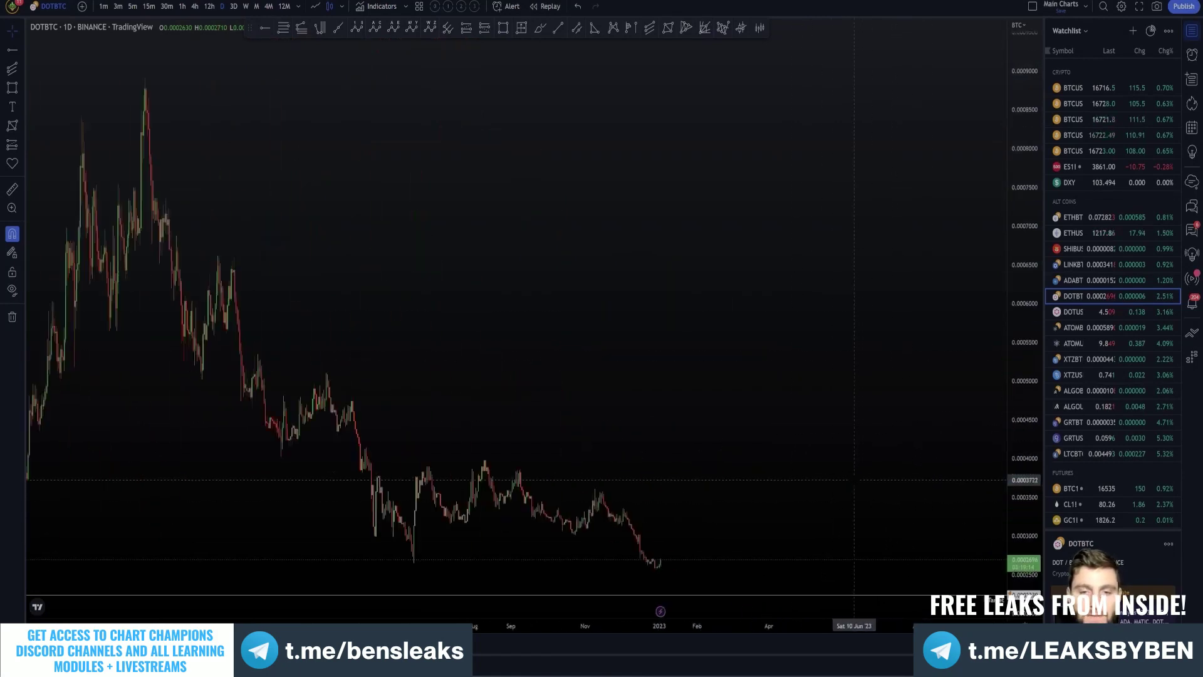
{"action": "scroll", "coordinate": [894, 374], "scroll_direction": "right", "scroll_amount": 2}
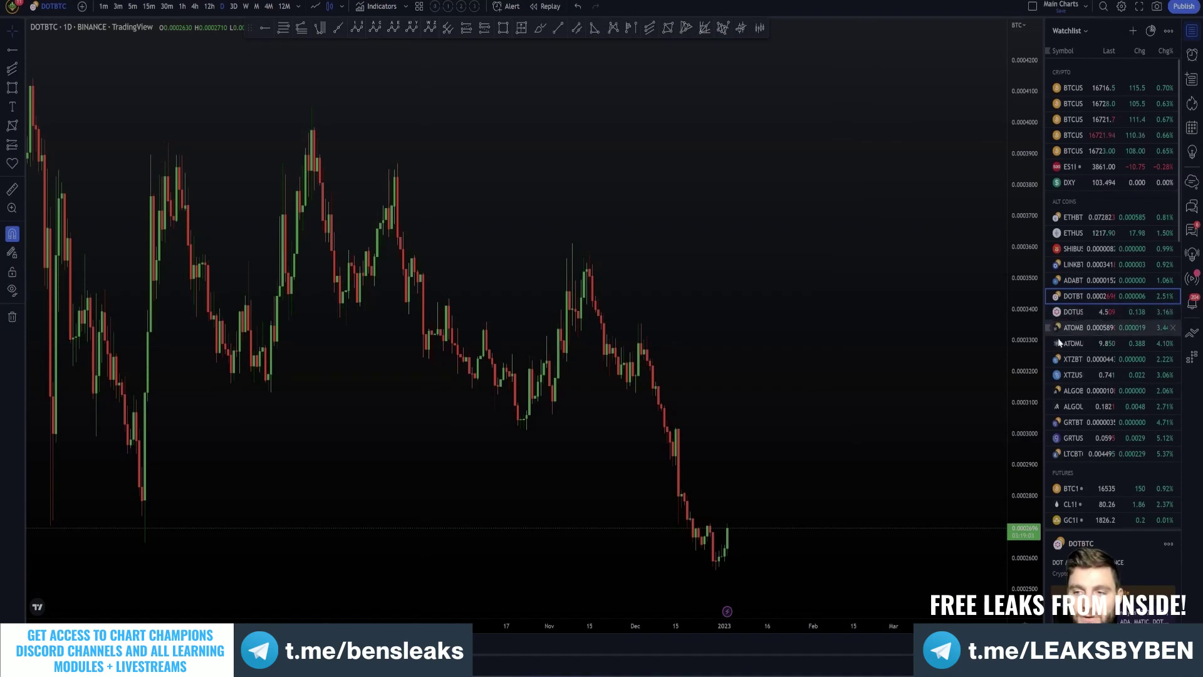
{"action": "scroll", "coordinate": [288, 611], "scroll_direction": "down", "scroll_amount": 5}
{"action": "left_click_drag", "start_coordinate": [287, 611], "coordinate": [56, 611]}
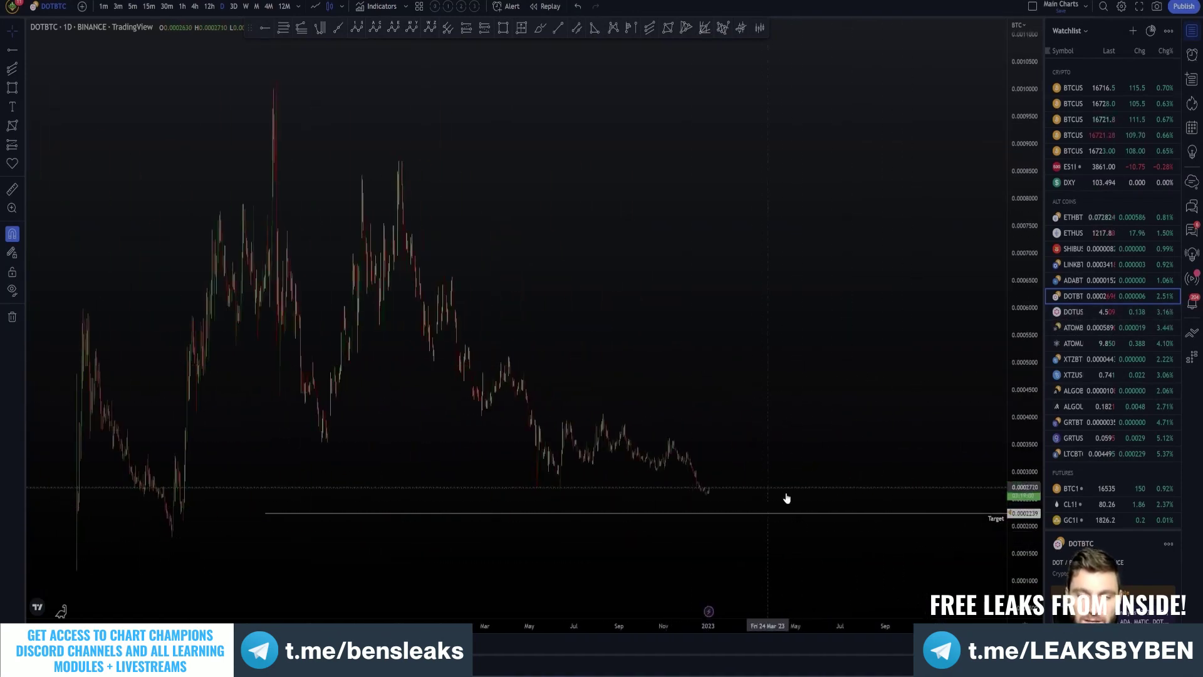
Step: Examine the gap between DOTBTC's current price and the Target line, and restore the price scale's automatic fit
{"action": "scroll", "coordinate": [741, 518], "scroll_direction": "up", "scroll_amount": 4}
{"action": "left_click_drag", "start_coordinate": [628, 415], "coordinate": [744, 416]}
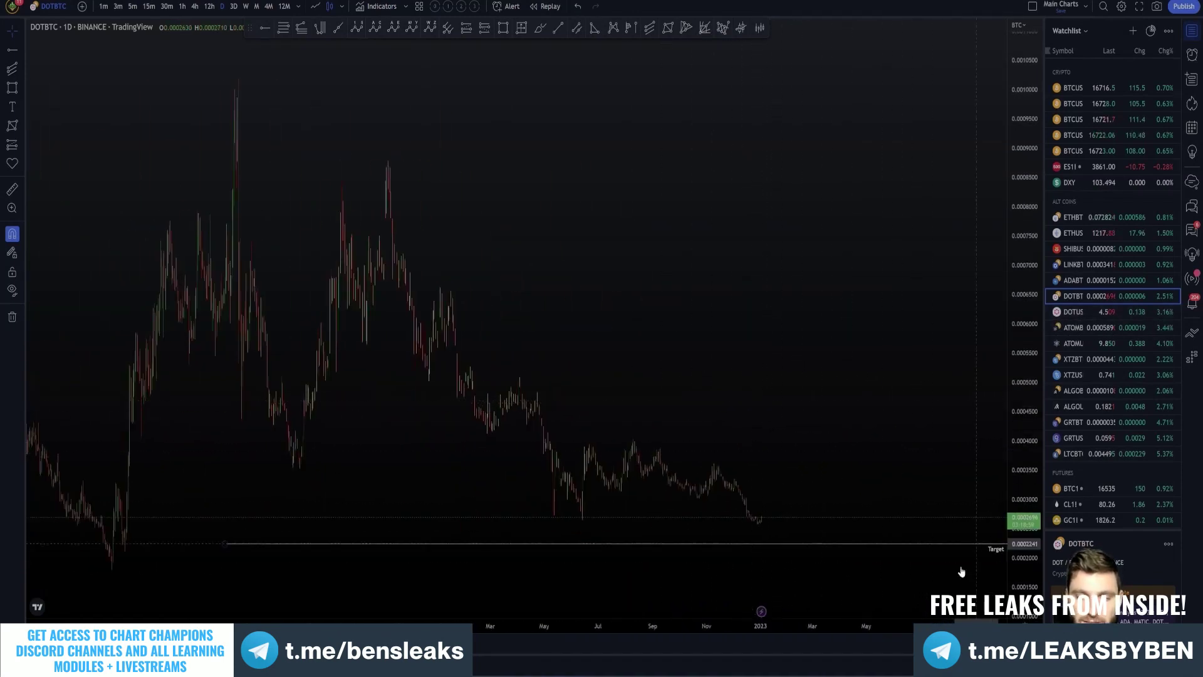
{"action": "left_click_drag", "start_coordinate": [1017, 571], "coordinate": [1018, 517]}
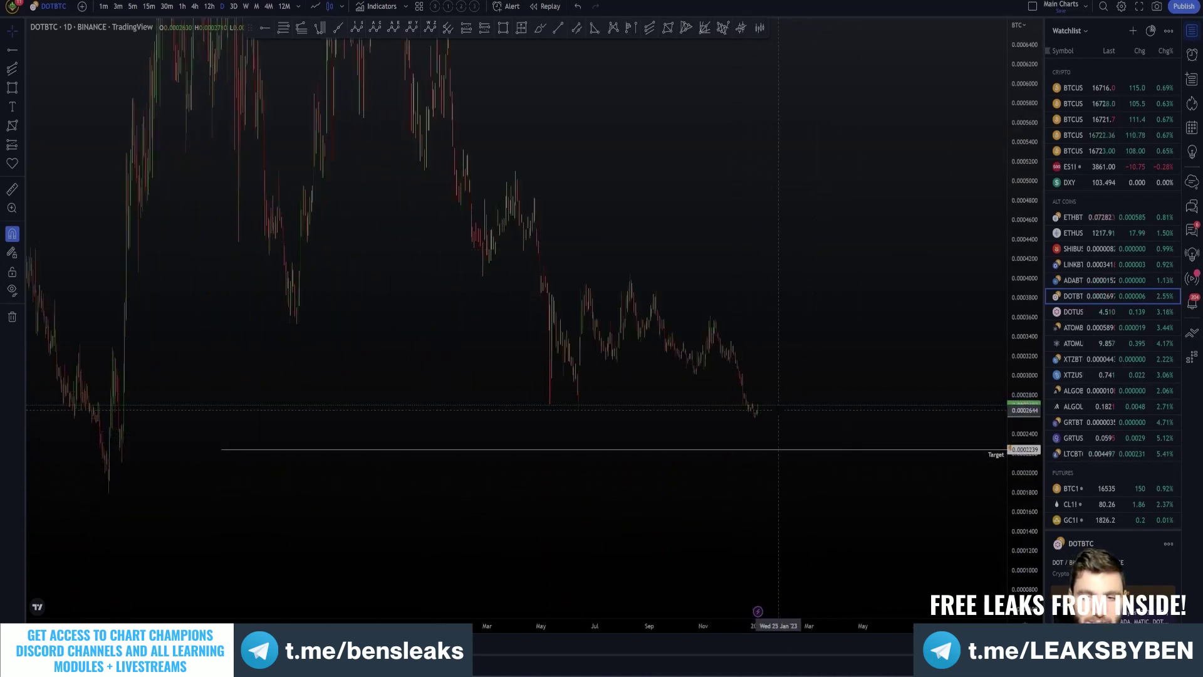
{"action": "double_click", "coordinate": [1021, 532]}
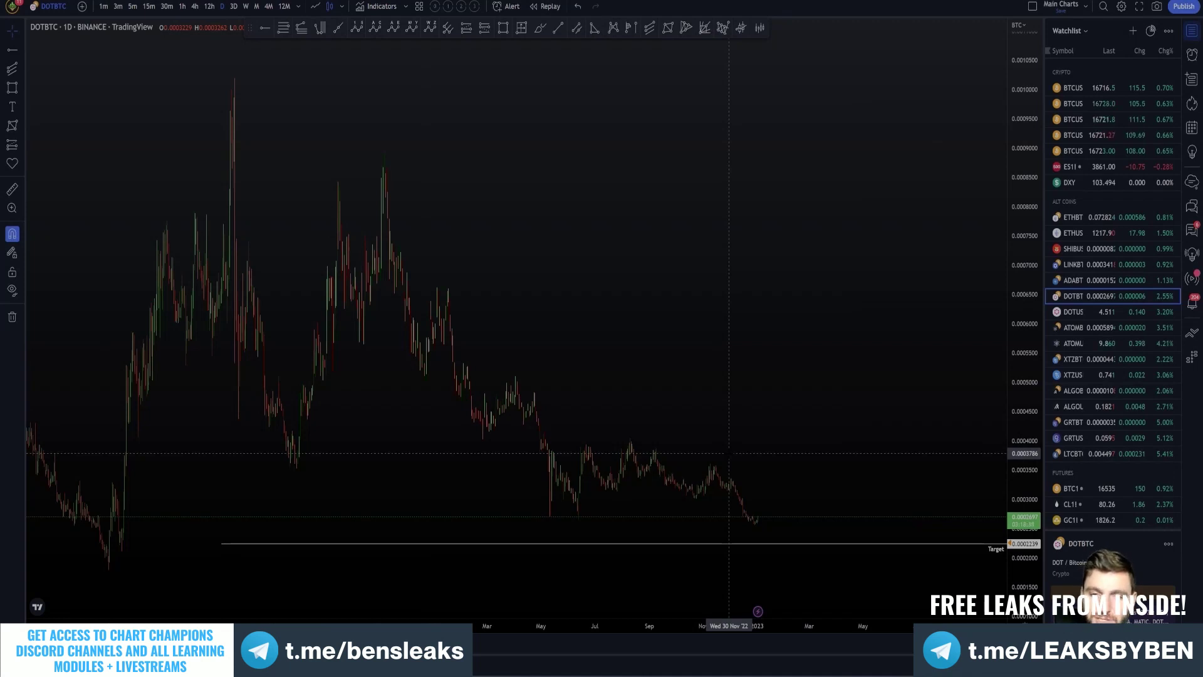
Step: Review DOTBTC's complete daily price history together with the Target line below the current price
{"action": "scroll", "coordinate": [729, 453], "scroll_direction": "down", "scroll_amount": 3}
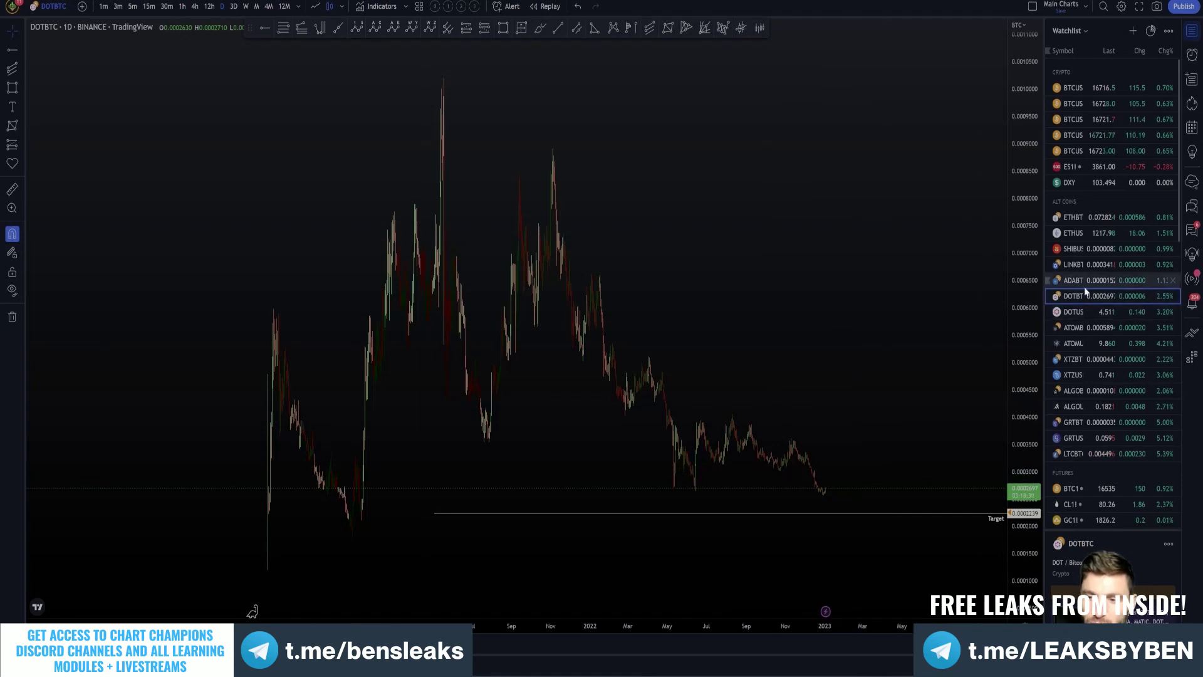
{"action": "scroll", "coordinate": [795, 328], "scroll_direction": "up", "scroll_amount": 1}
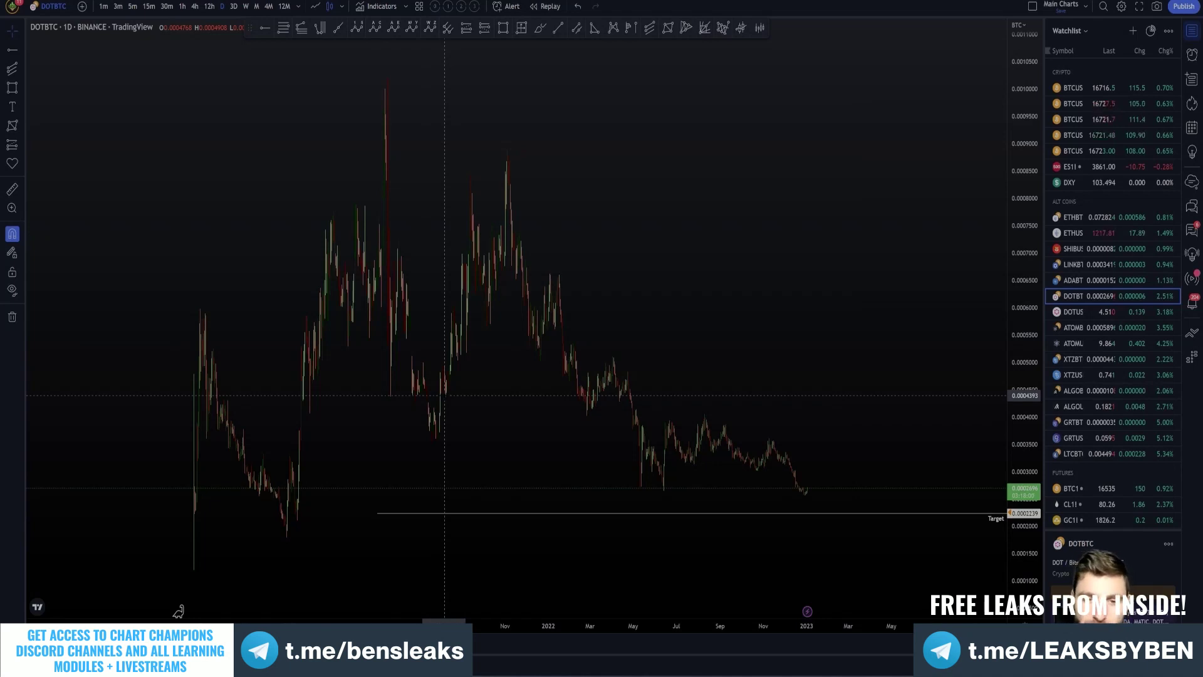
{"action": "scroll", "coordinate": [464, 173], "scroll_direction": "up", "scroll_amount": 1}
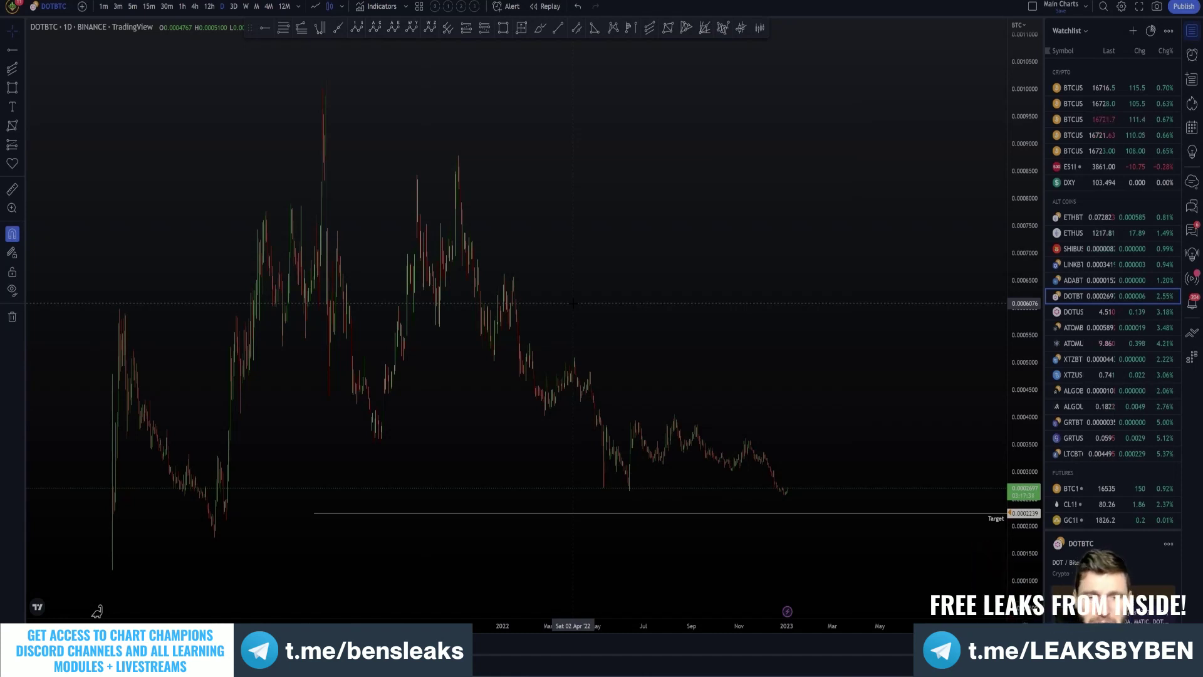
Step: Compare DOTBTC's daily price history with ATOMBTC by opening the ATOMBTC chart from the watchlist
{"action": "scroll", "coordinate": [573, 303], "scroll_direction": "right", "scroll_amount": 5}
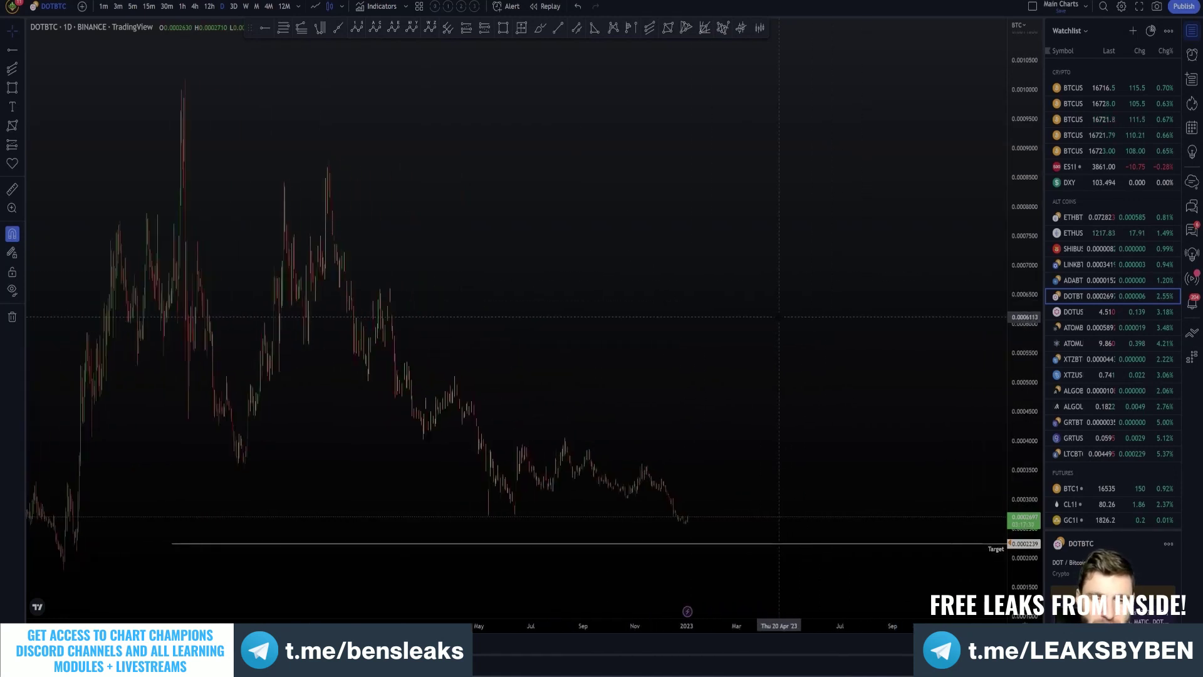
{"action": "scroll", "coordinate": [779, 318], "scroll_direction": "down", "scroll_amount": 2}
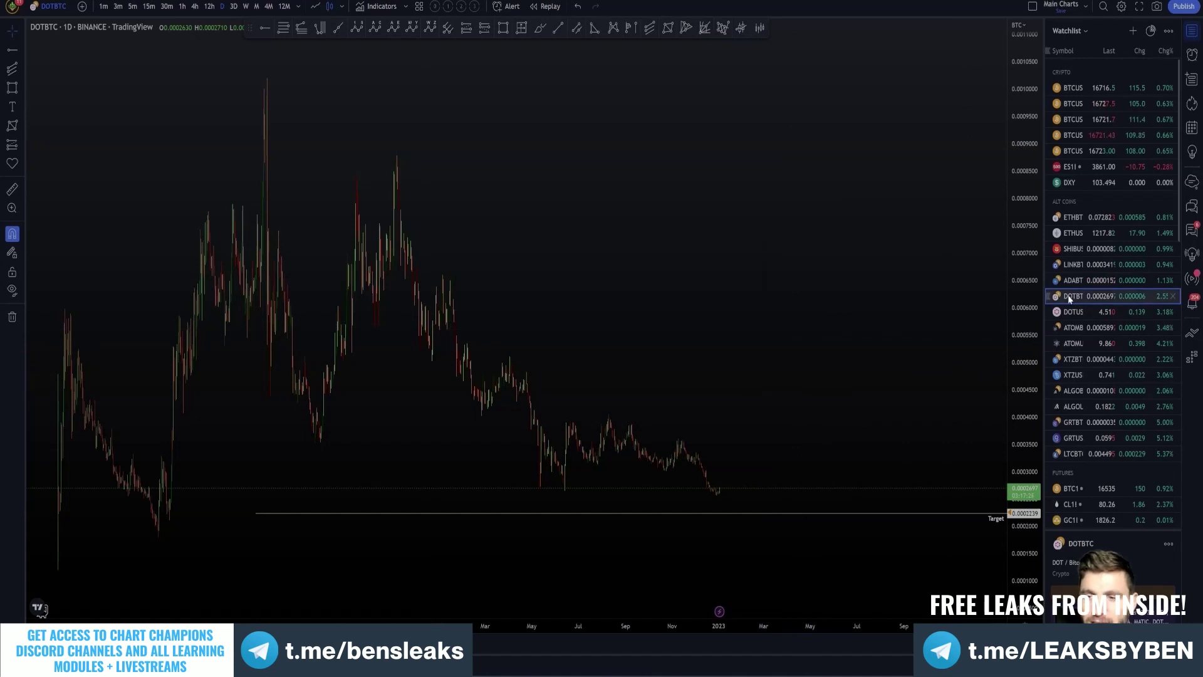
{"action": "left_click", "coordinate": [1075, 330]}
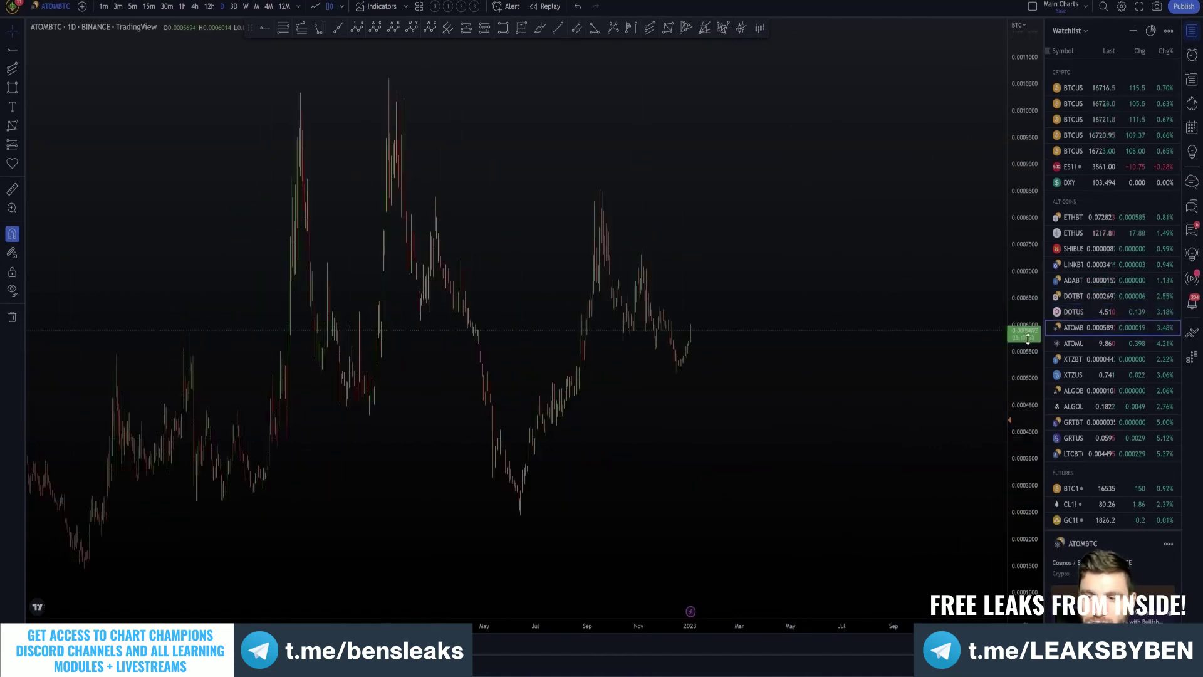
Step: Switch to the ATOMUSDT chart and examine its daily price history over a wider date range
{"action": "key", "text": "Down"}
{"action": "scroll", "coordinate": [912, 440], "scroll_direction": "down", "scroll_amount": 1}
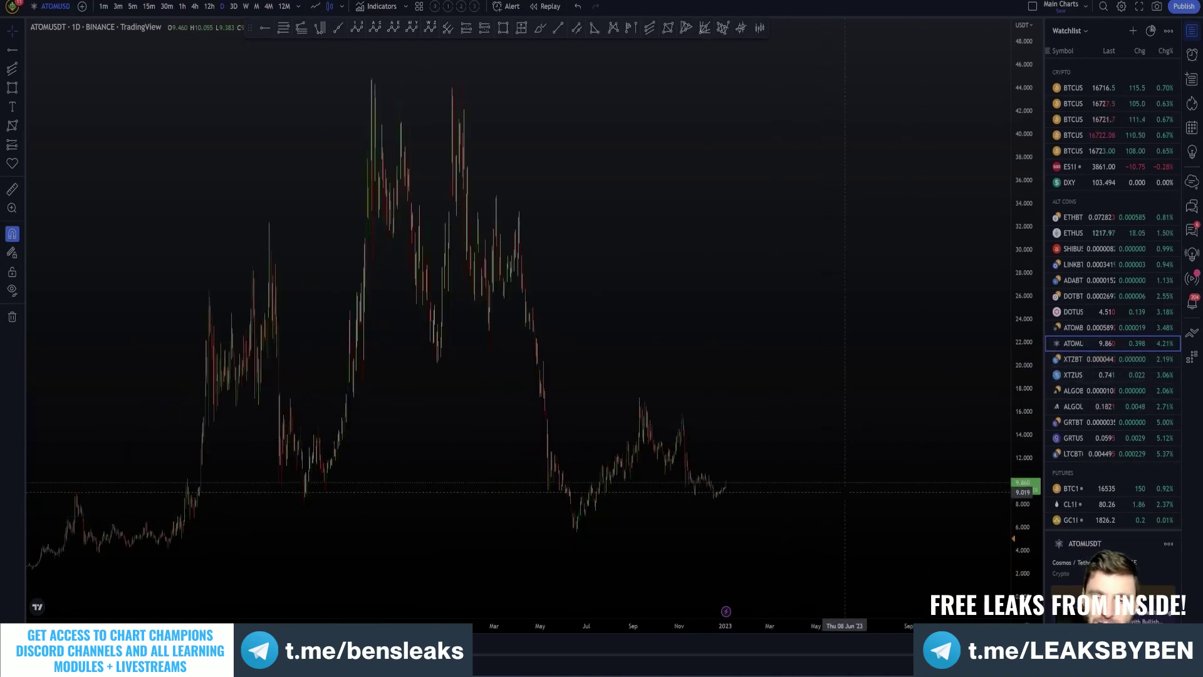
{"action": "scroll", "coordinate": [880, 520], "scroll_direction": "down", "scroll_amount": 1}
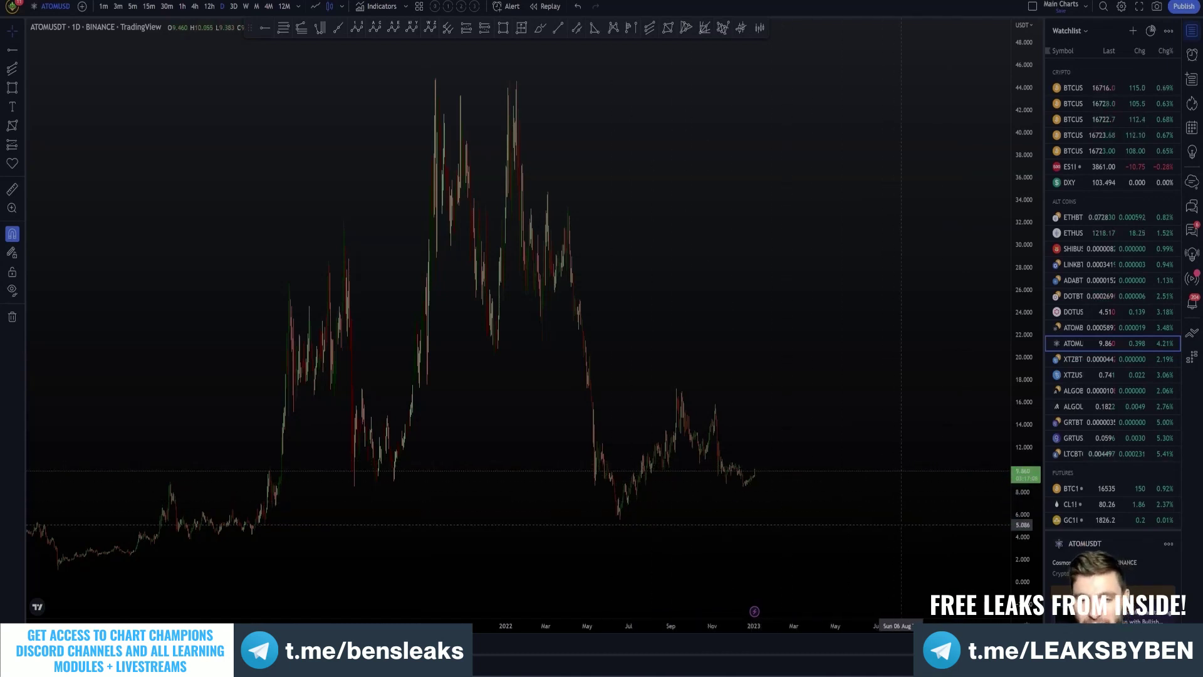
Step: Set the ATOMUSDT price scale to logarithmic and review the pair's daily history up to the latest candles
{"action": "scroll", "coordinate": [827, 451], "scroll_direction": "down", "scroll_amount": 3}
{"action": "key", "text": "alt+l"}
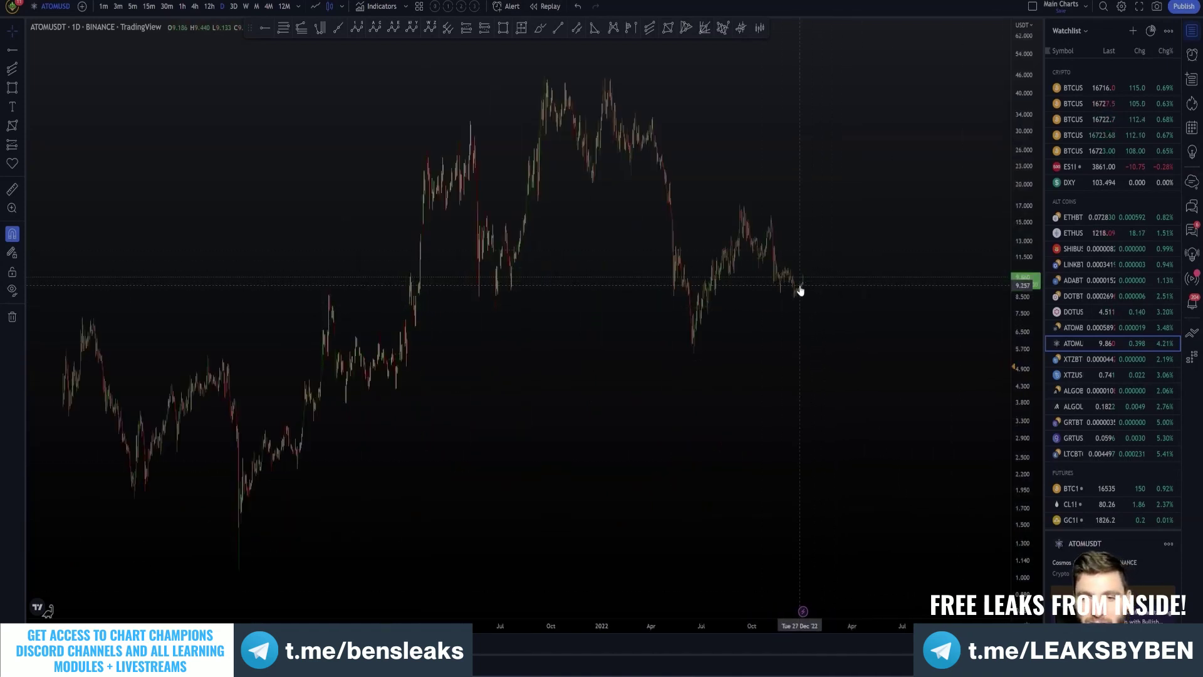
{"action": "scroll", "coordinate": [777, 288], "scroll_direction": "up", "scroll_amount": 2}
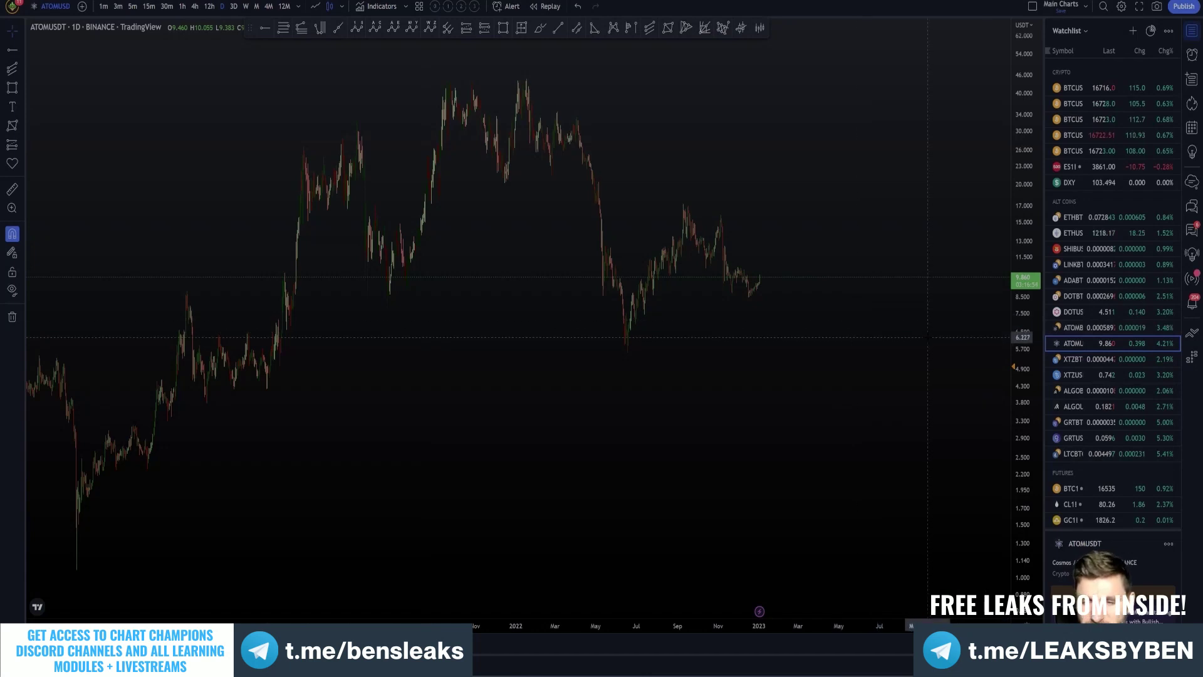
Step: Return to the DOTBTC daily chart and examine the latest candles against the Target line on the logarithmic scale
{"action": "left_click", "coordinate": [1102, 327]}
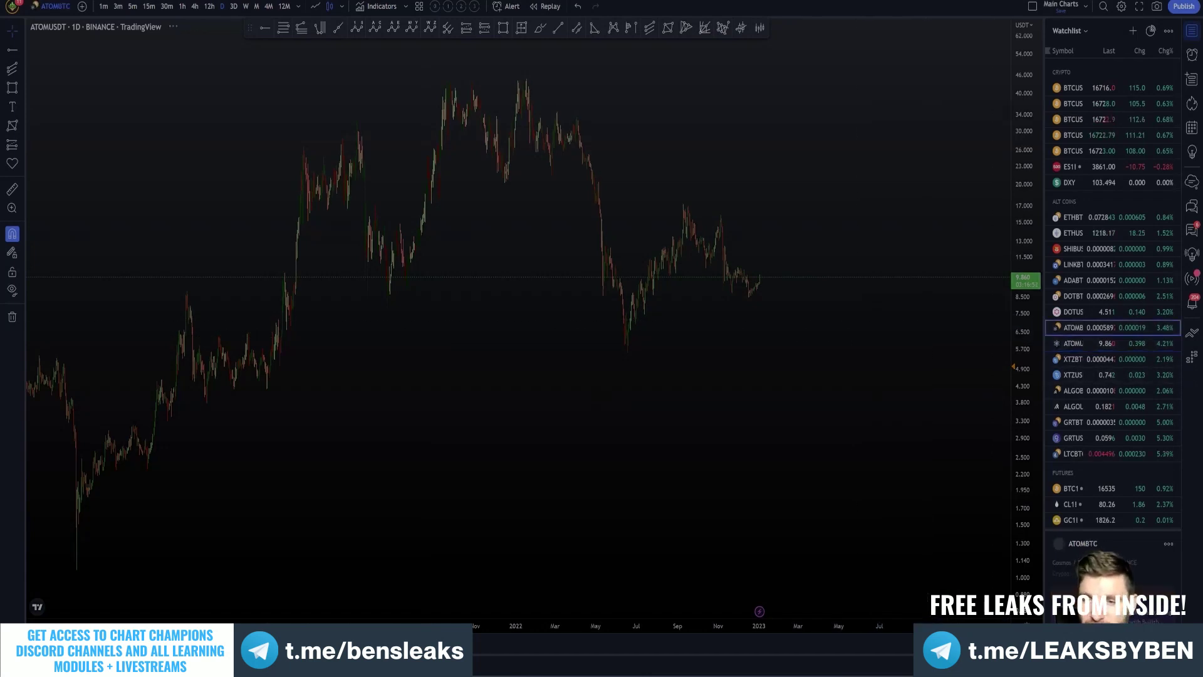
{"action": "left_click", "coordinate": [1076, 295]}
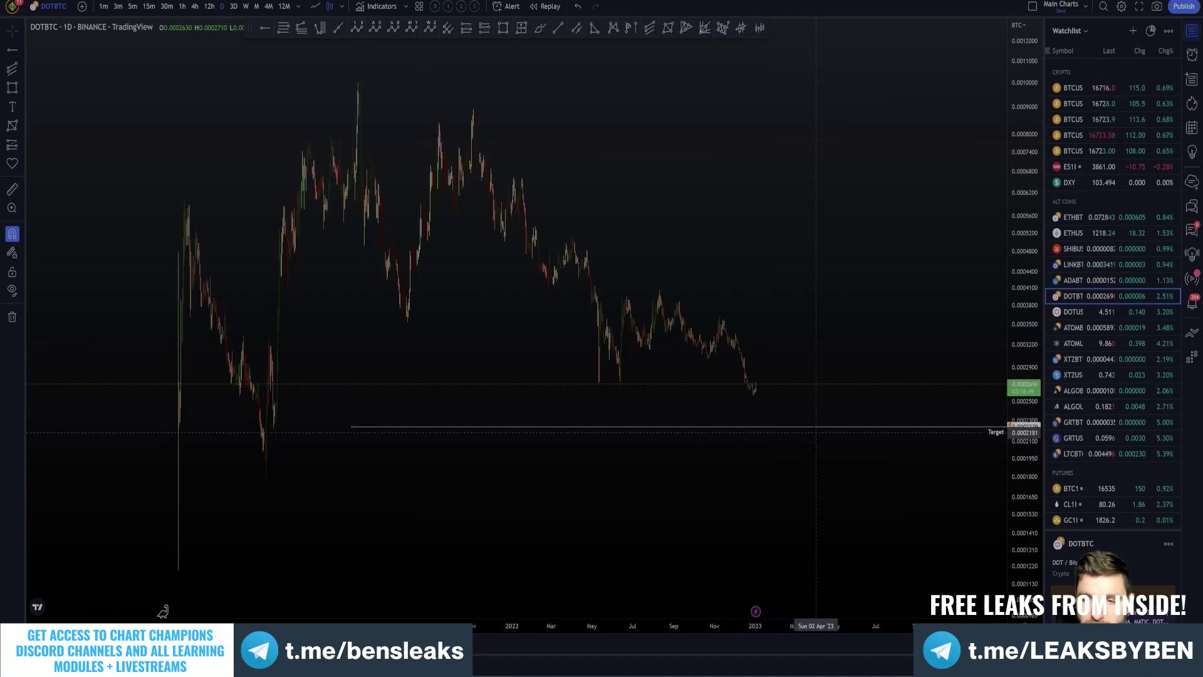
{"action": "scroll", "coordinate": [808, 430], "scroll_direction": "up", "scroll_amount": 3}
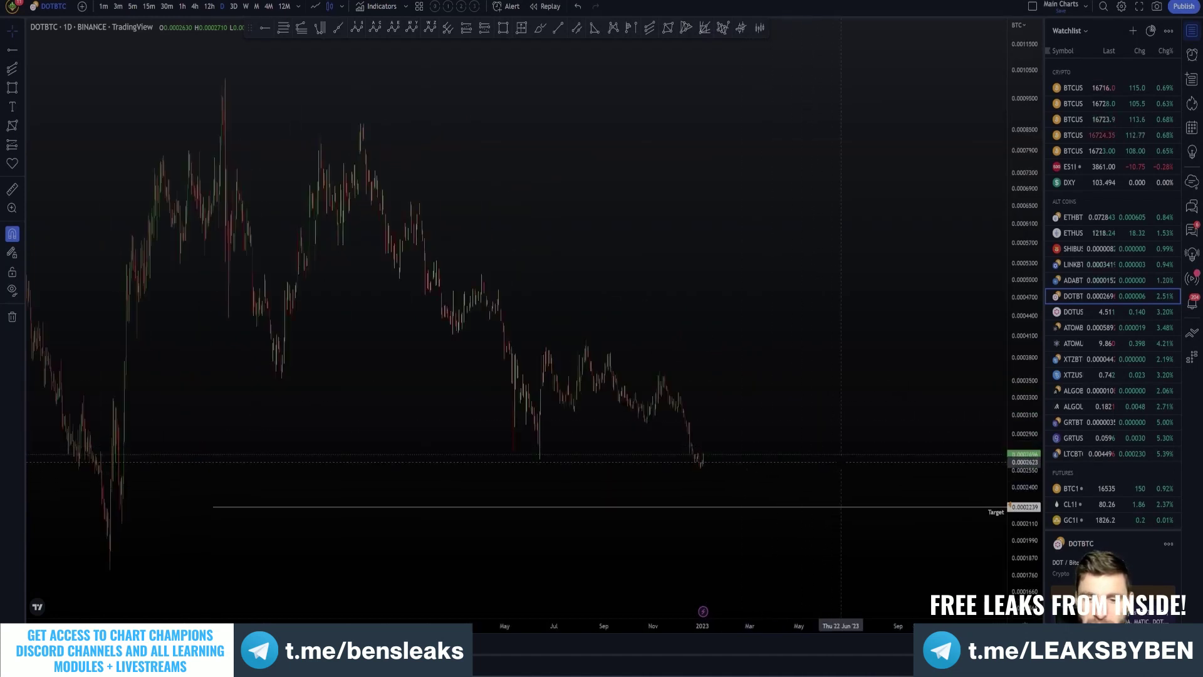
{"action": "left_click_drag", "start_coordinate": [827, 363], "coordinate": [762, 367]}
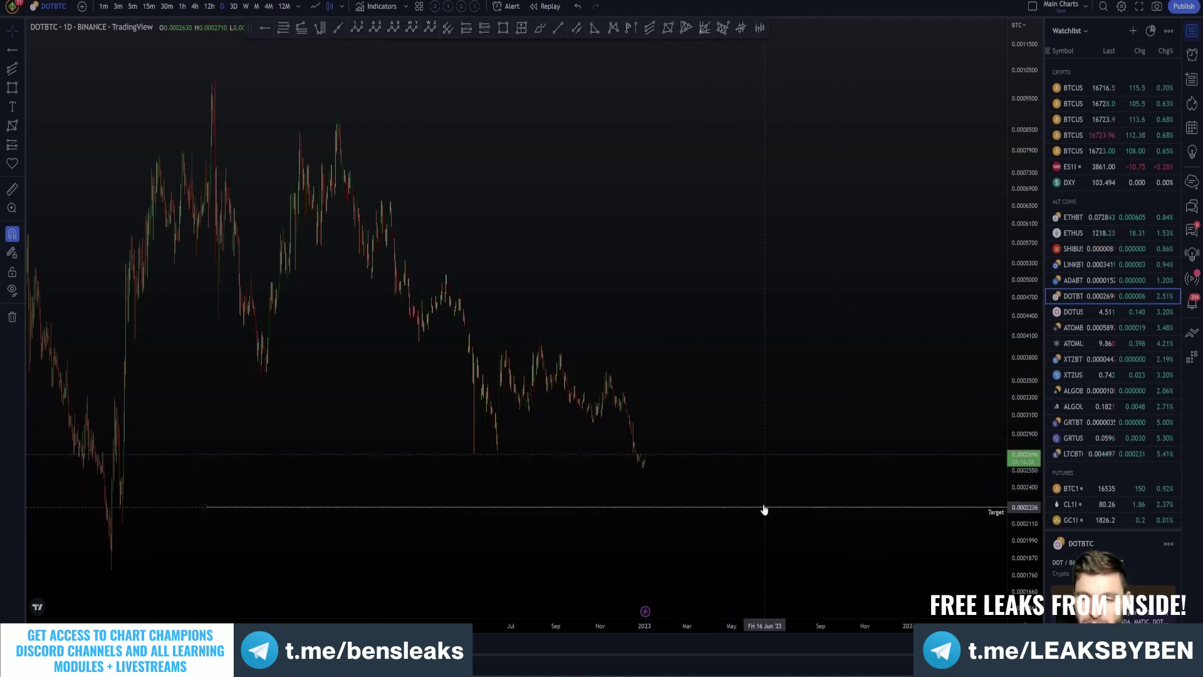
{"action": "mouse_move", "coordinate": [800, 457]}
{"action": "left_mouse_down"}
{"action": "mouse_move", "coordinate": [878, 449]}
{"action": "mouse_move", "coordinate": [798, 447]}
{"action": "left_mouse_up"}
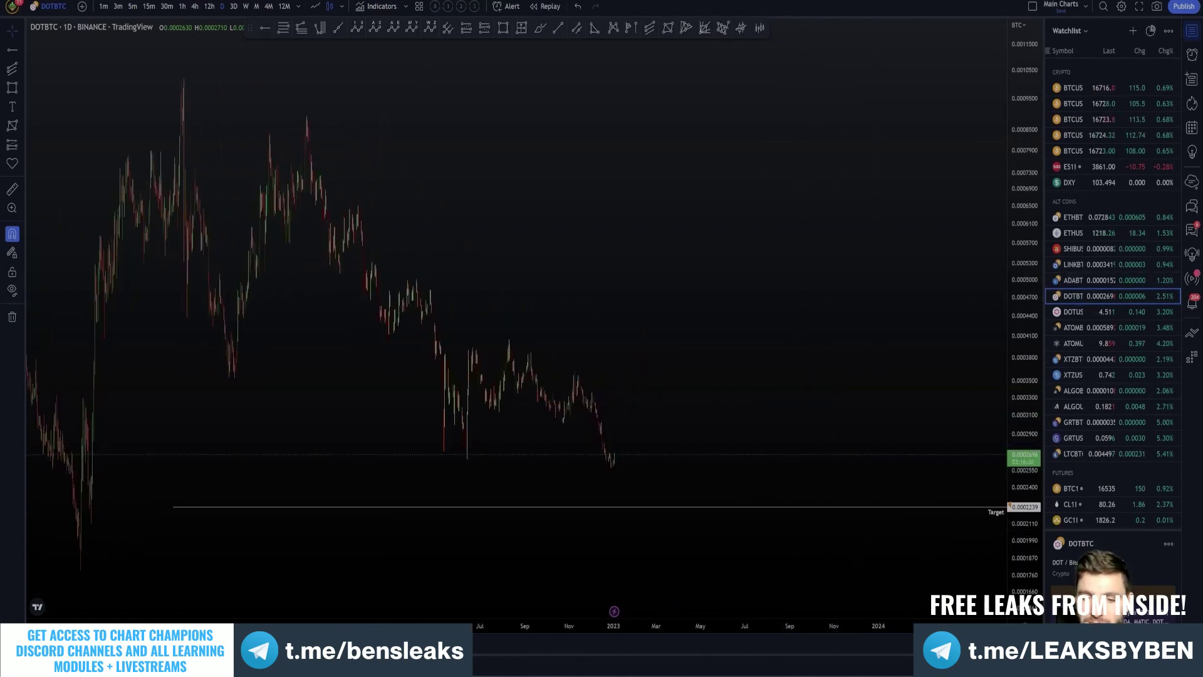